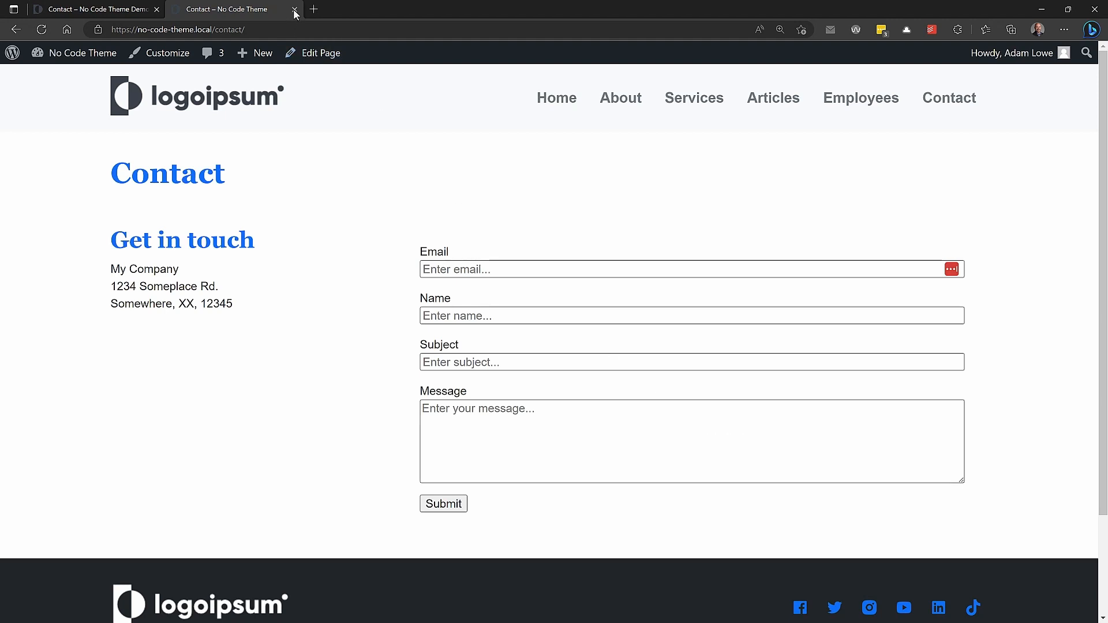
Switch from Edge's Contact page to Pinegrow Web Editor showing blocks.html
{"action": "key", "text": "alt+Tab"}
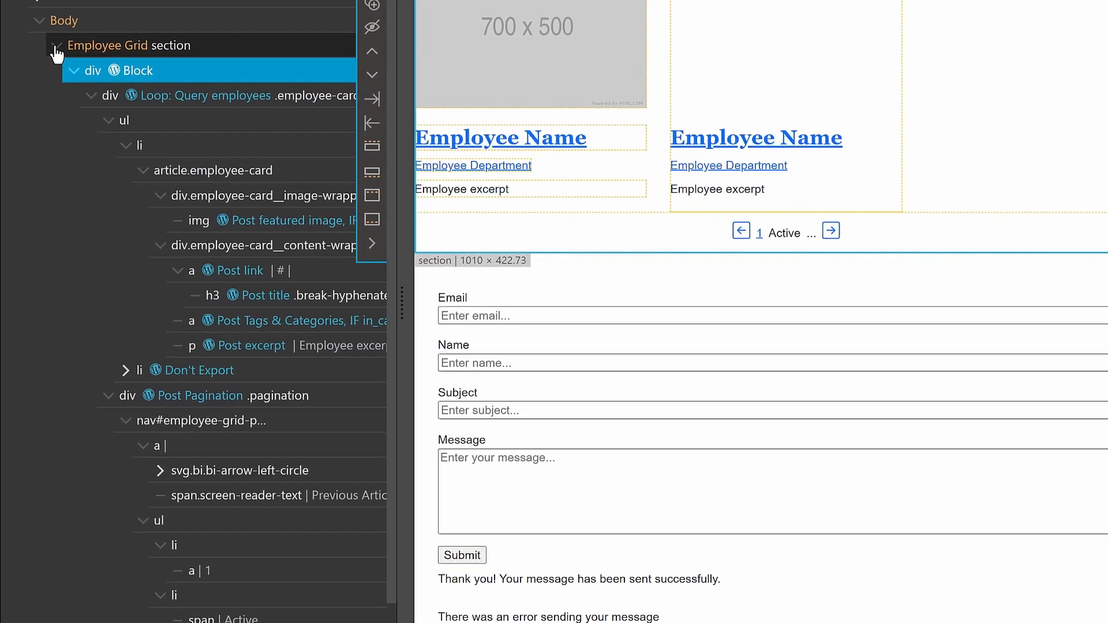
Collapse Employee Grid, expand Contact Form, and select its outer div in the Tree
{"action": "left_click", "coordinate": [40, 154]}
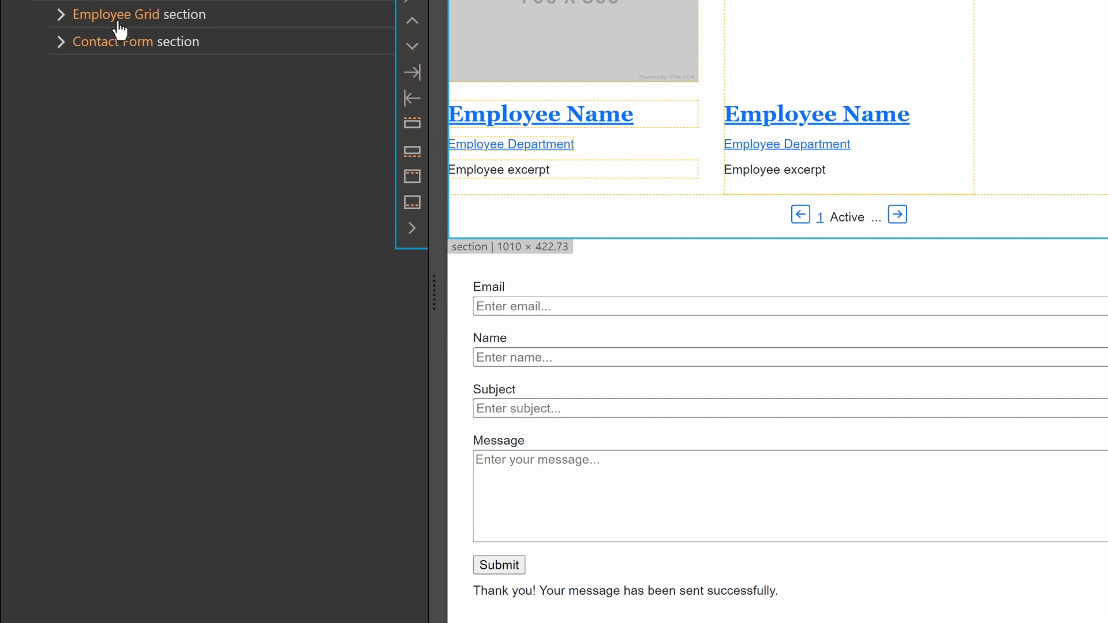
{"action": "left_click", "coordinate": [166, 45]}
{"action": "left_click", "coordinate": [60, 42]}
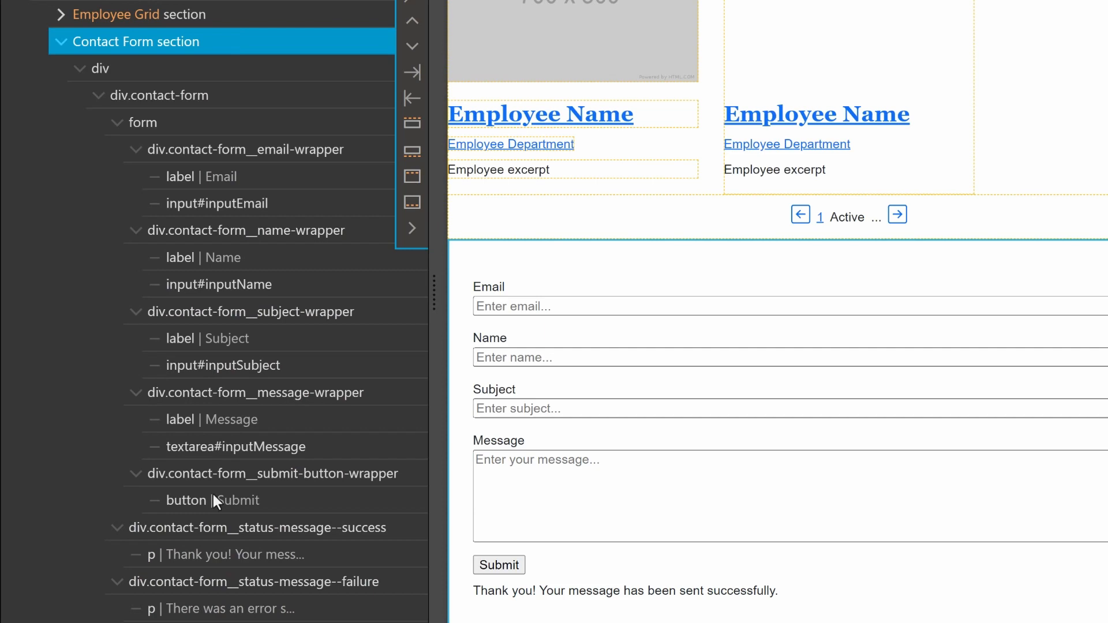
{"action": "left_click", "coordinate": [142, 73]}
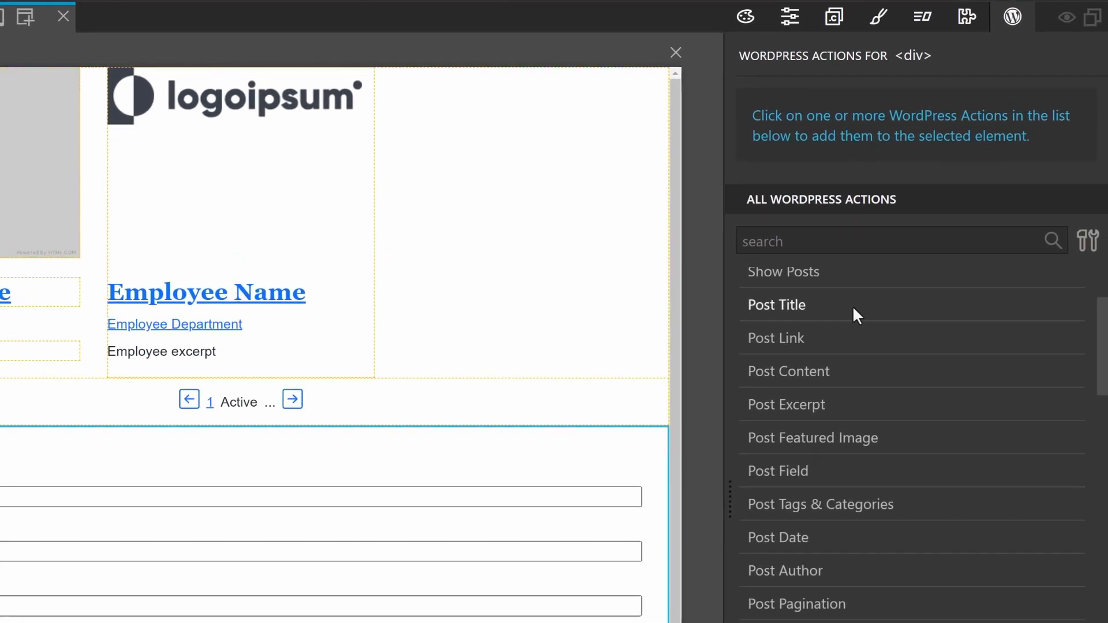
{"action": "scroll", "coordinate": [851, 308], "scroll_direction": "up", "scroll_amount": 3}
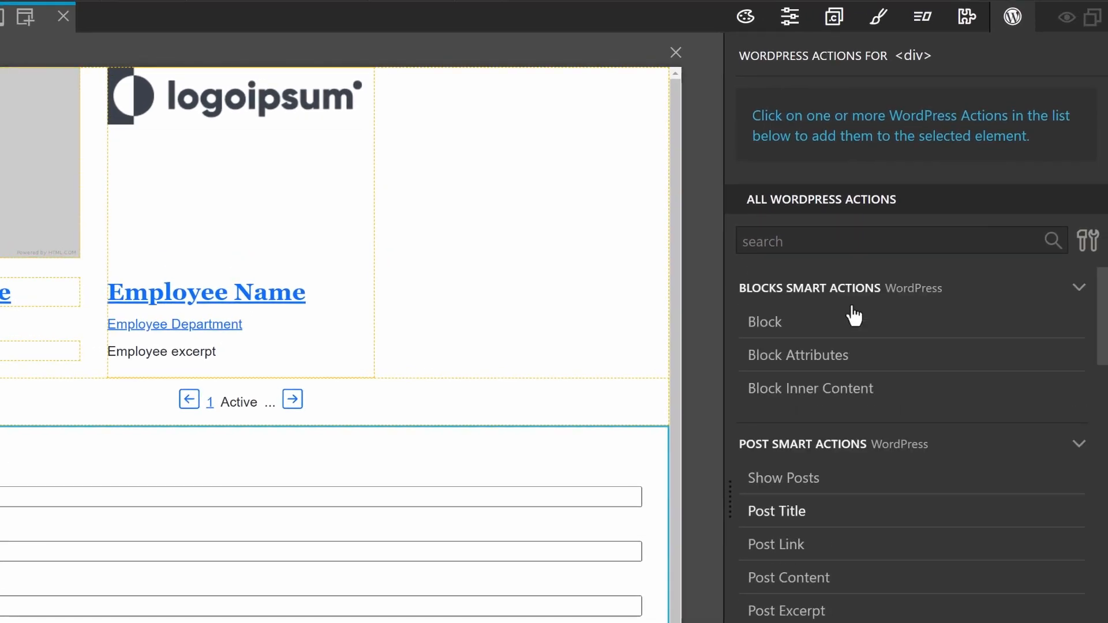
Make the div a Block with unique id contact-form, title Contact Form, icon email
{"action": "left_click", "coordinate": [765, 326]}
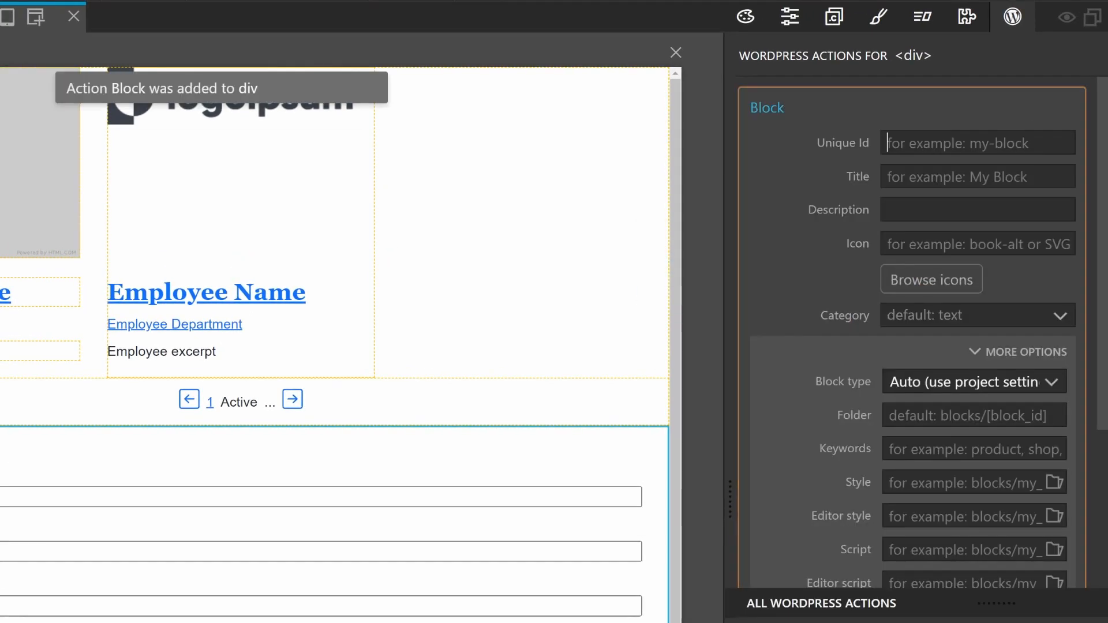
{"action": "left_click", "coordinate": [943, 141]}
{"action": "type", "text": "contact-form"}
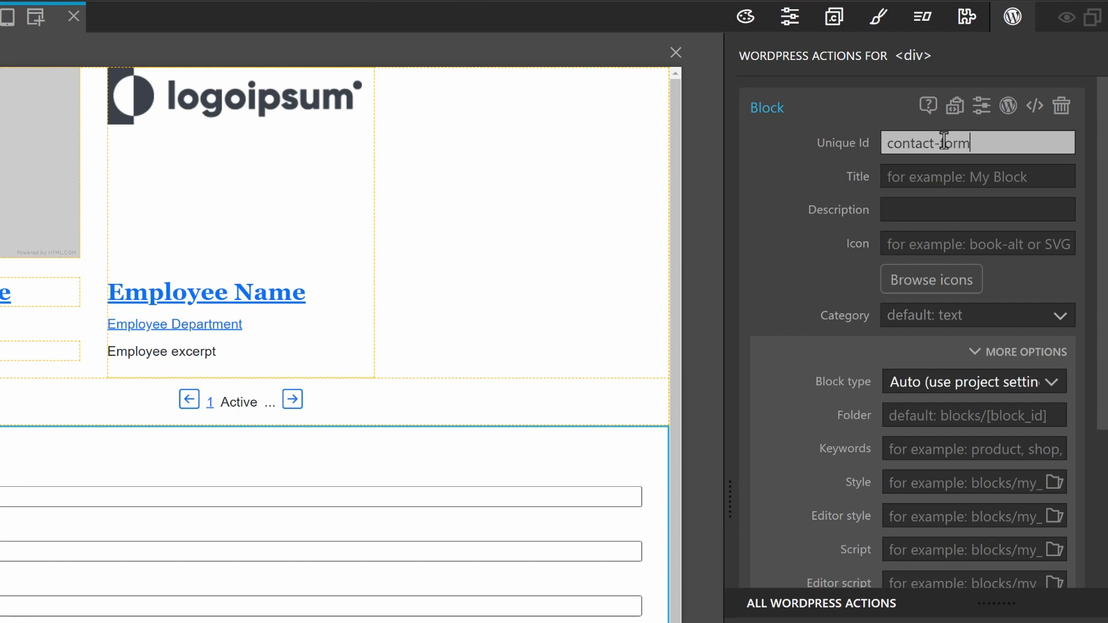
{"action": "key", "text": "Tab"}
{"action": "type", "text": "Contact Form"}
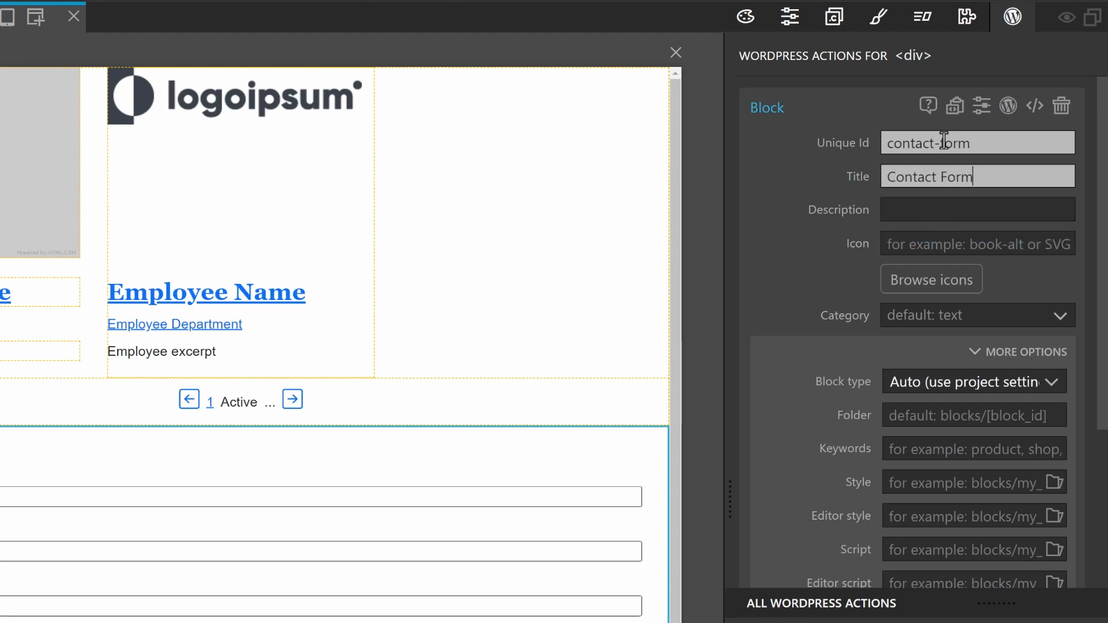
{"action": "left_click", "coordinate": [981, 242]}
{"action": "type", "text": "email"}
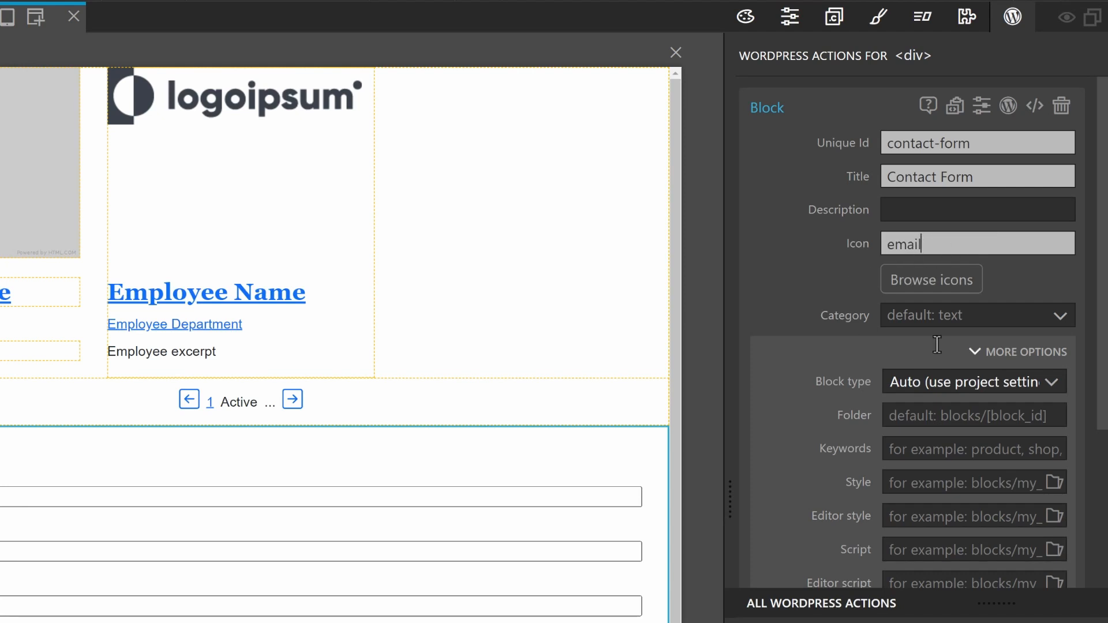
Set the block category to Custom with custom category id custom-blocks
{"action": "left_click", "coordinate": [1056, 319]}
{"action": "left_click", "coordinate": [926, 533]}
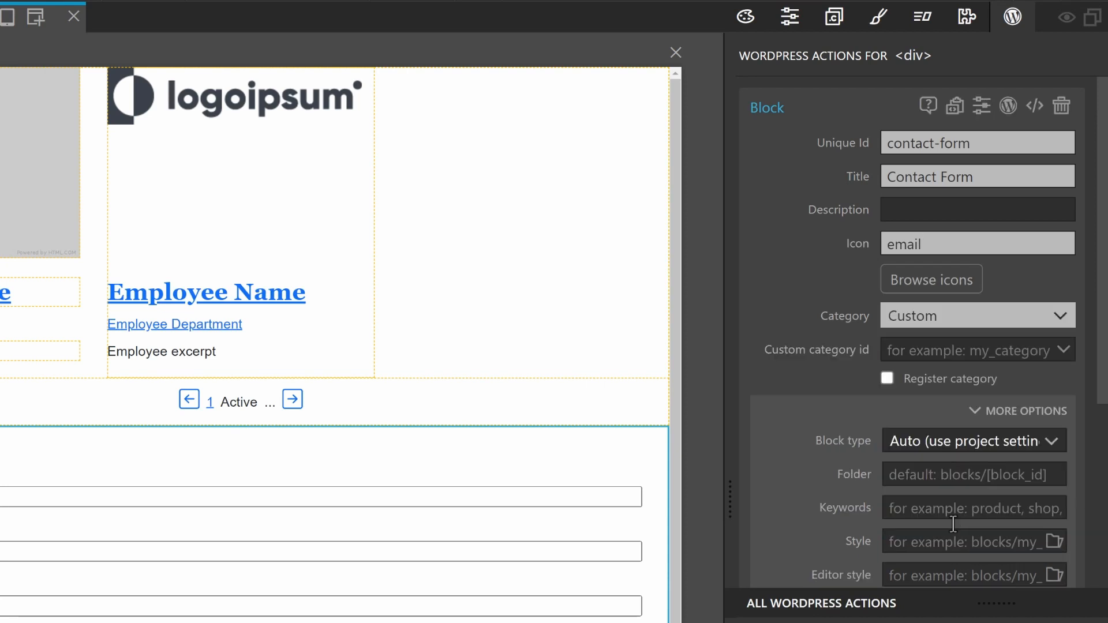
{"action": "left_click", "coordinate": [1062, 346]}
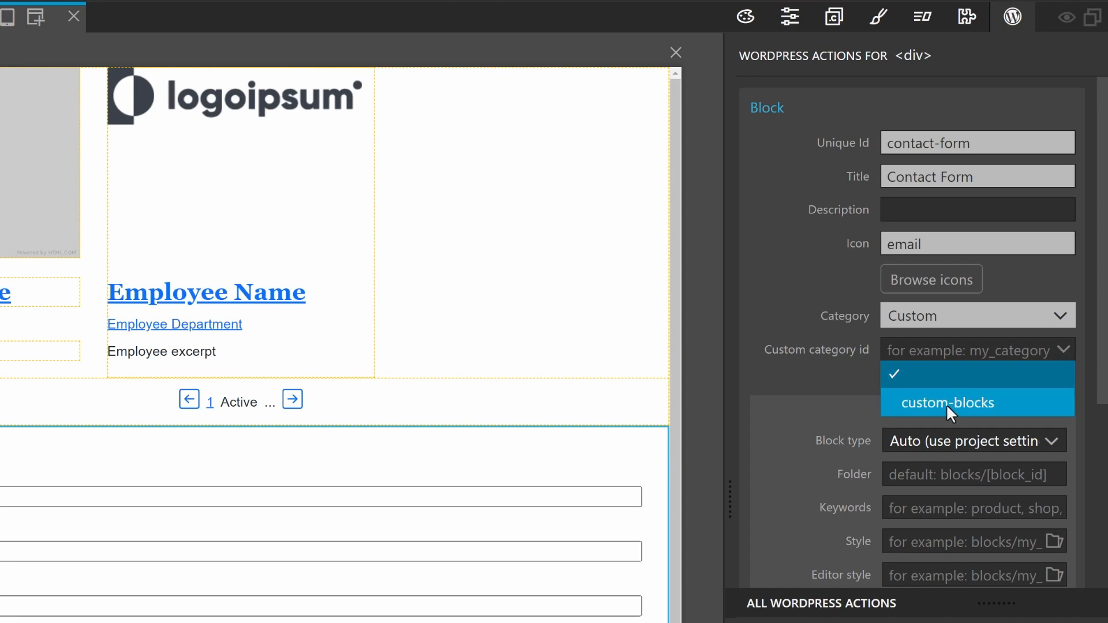
{"action": "left_click", "coordinate": [988, 409]}
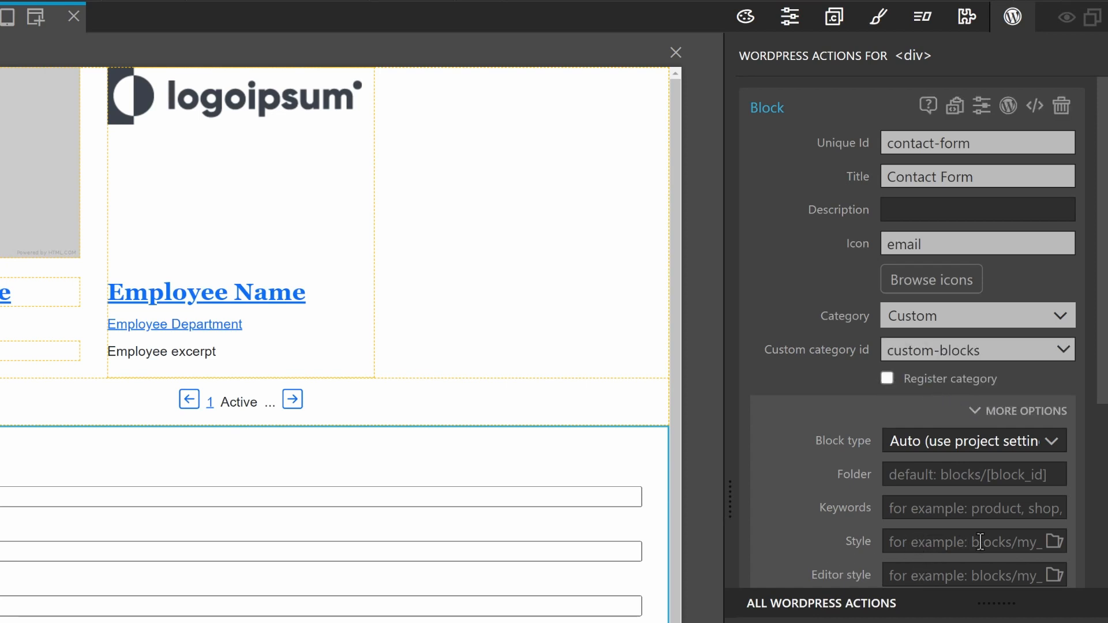
Assign css/blocks.css as the block's Style, then select the inner contact-form div
{"action": "left_click", "coordinate": [1055, 542]}
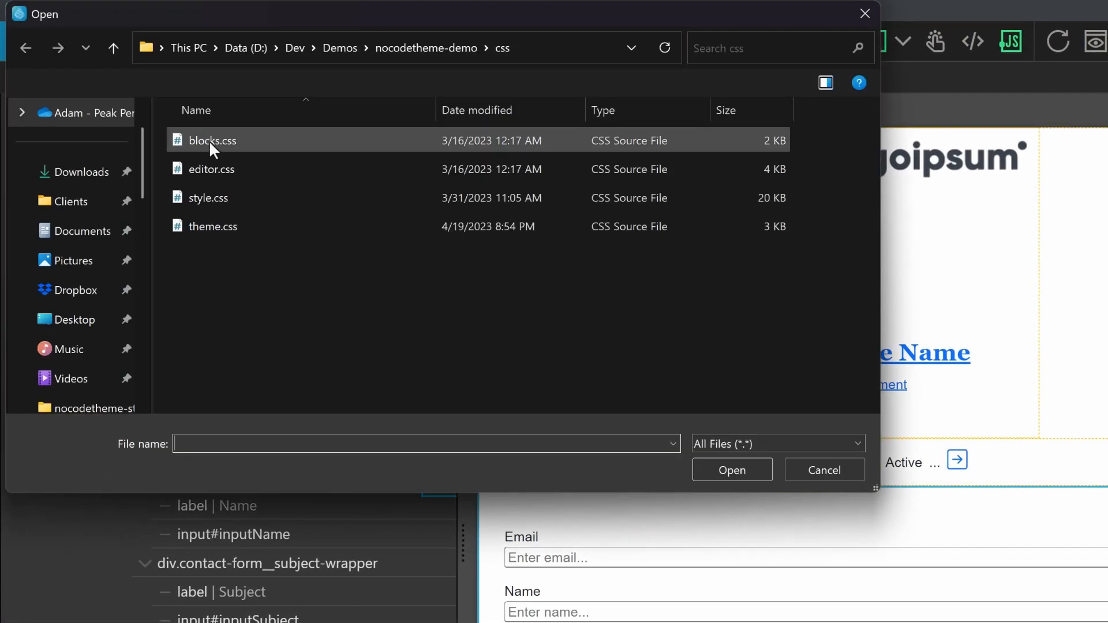
{"action": "double_click", "coordinate": [208, 140]}
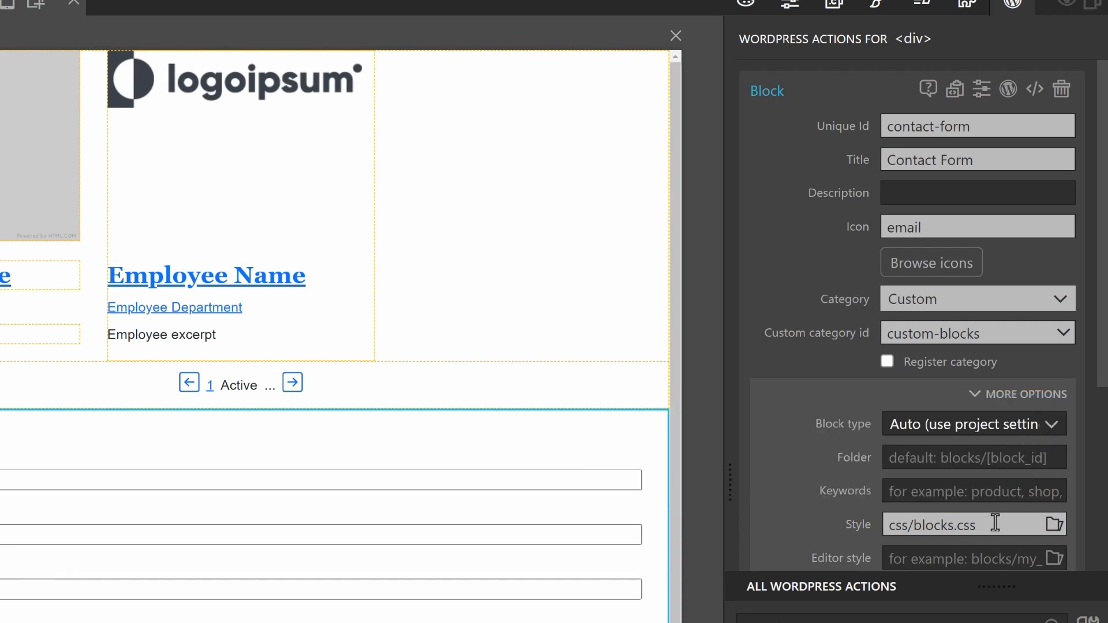
{"action": "scroll", "coordinate": [940, 556], "scroll_direction": "down", "scroll_amount": 5}
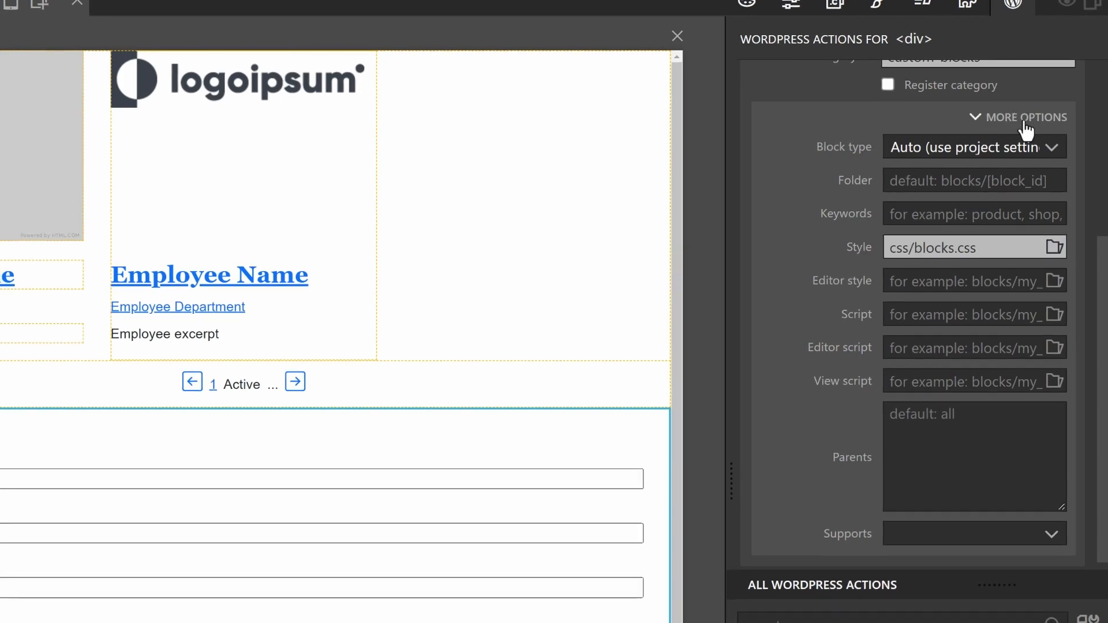
{"action": "left_click", "coordinate": [1018, 118]}
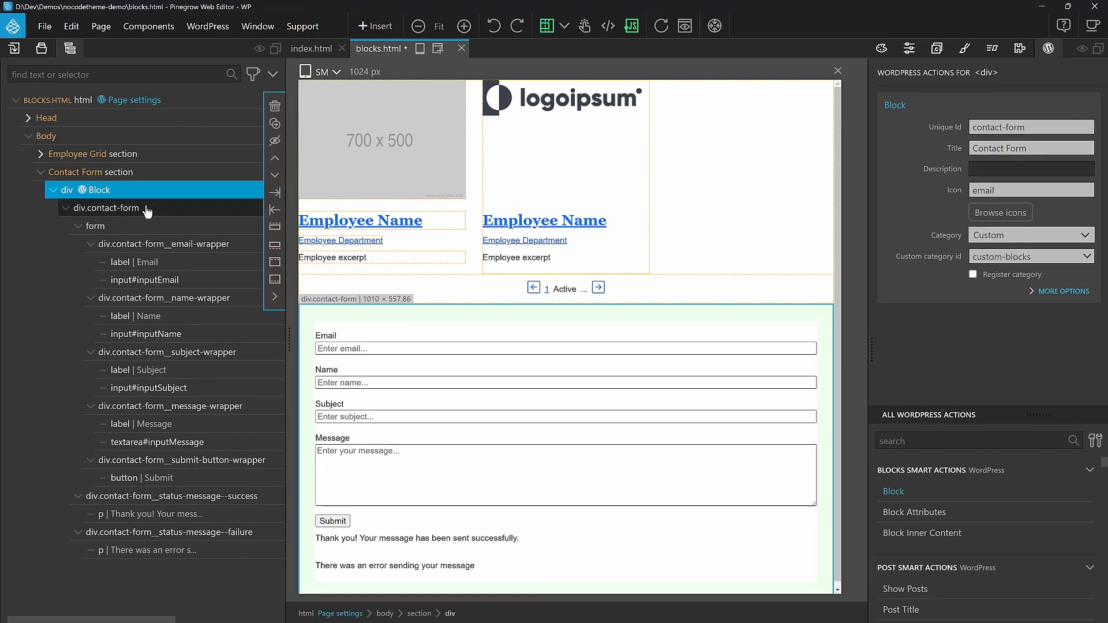
{"action": "left_click", "coordinate": [147, 211]}
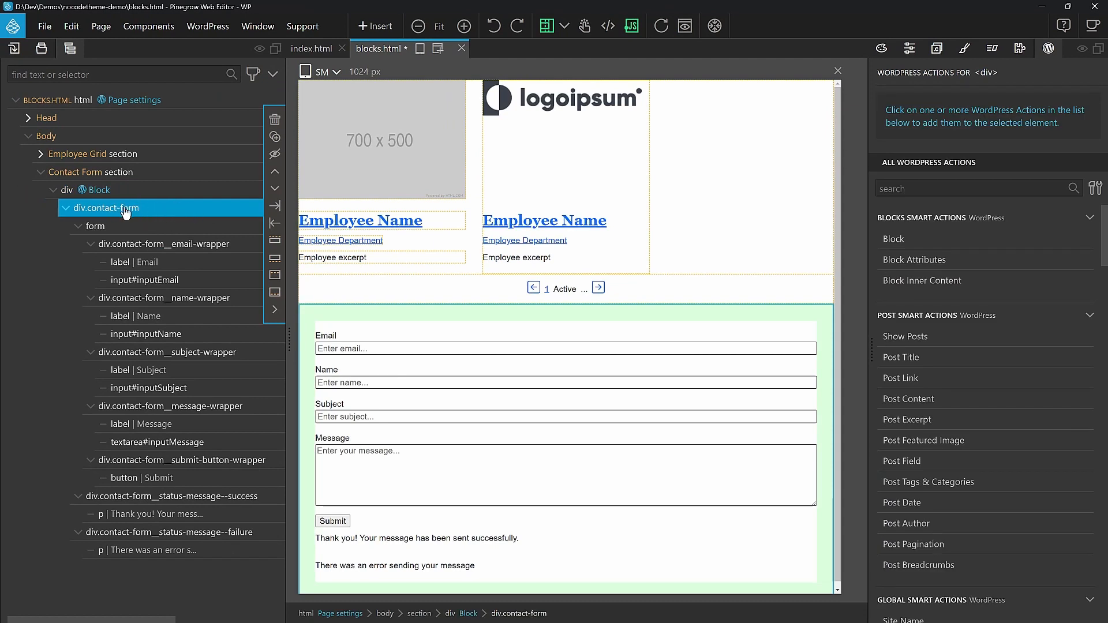
Inspect the form, Email label and inputEmail attributes, checking the label's for attribute
{"action": "left_click", "coordinate": [909, 53]}
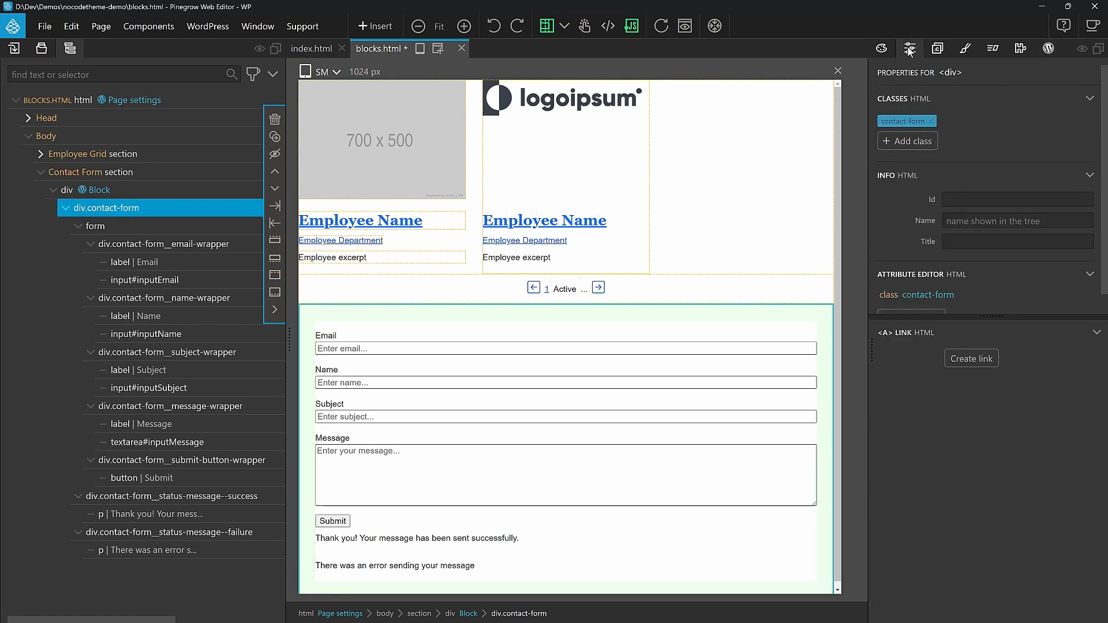
{"action": "left_click_drag", "start_coordinate": [992, 316], "coordinate": [994, 396]}
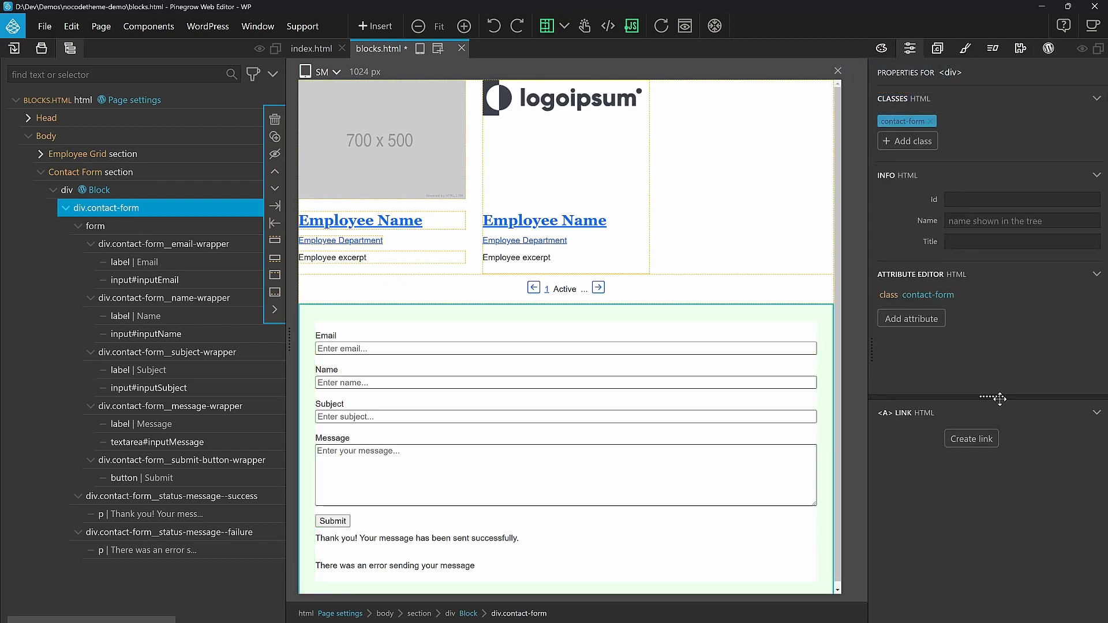
{"action": "left_click", "coordinate": [139, 232]}
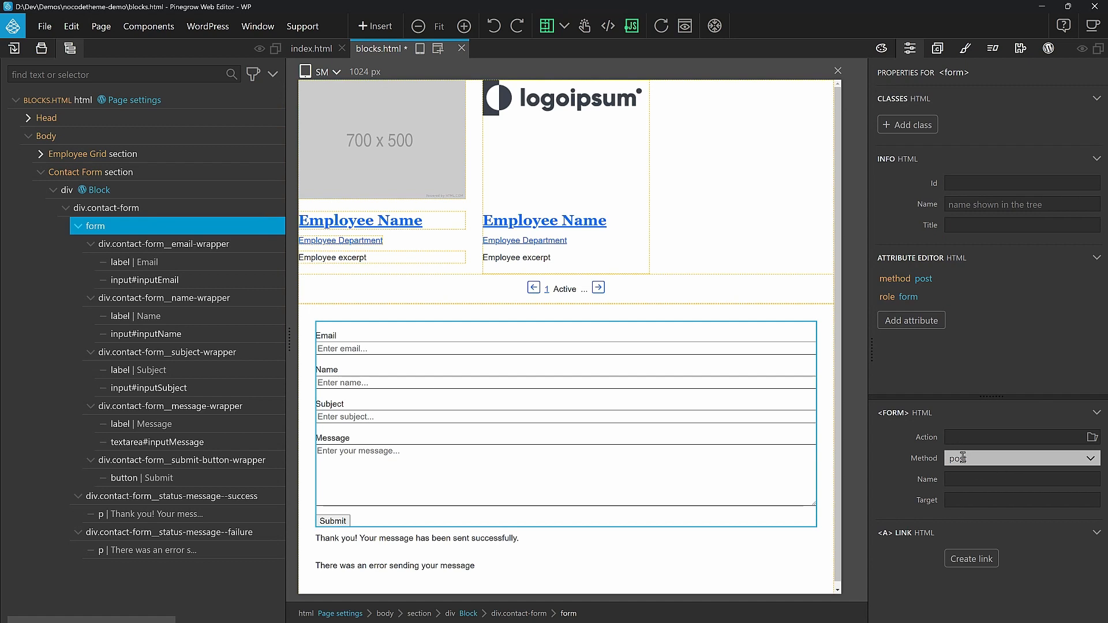
{"action": "left_click", "coordinate": [147, 262]}
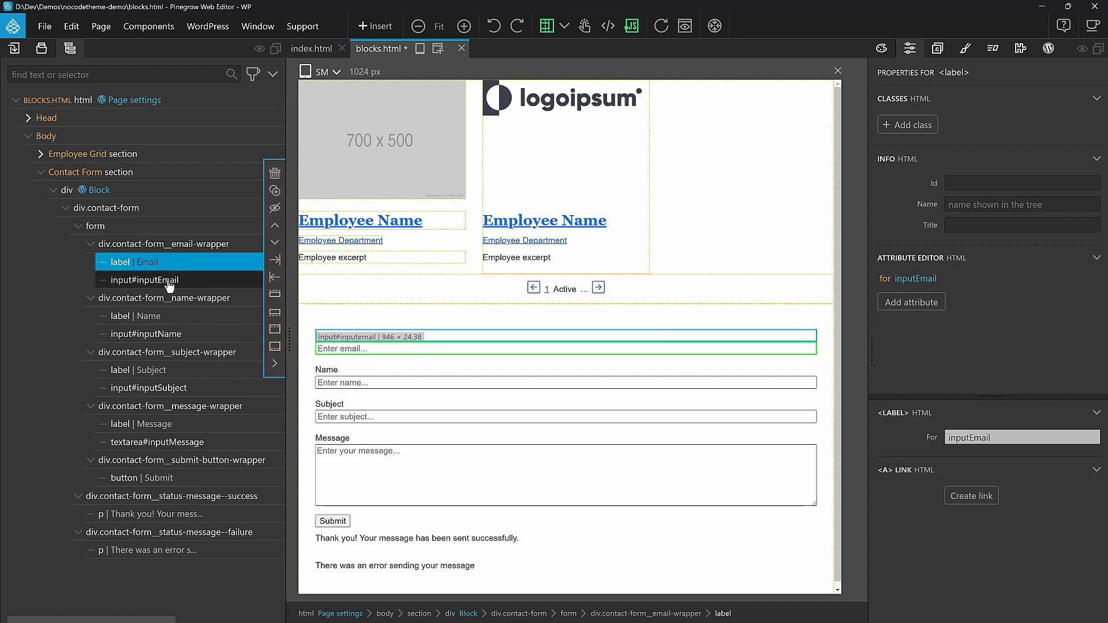
{"action": "left_click", "coordinate": [169, 281]}
{"action": "left_click", "coordinate": [170, 267]}
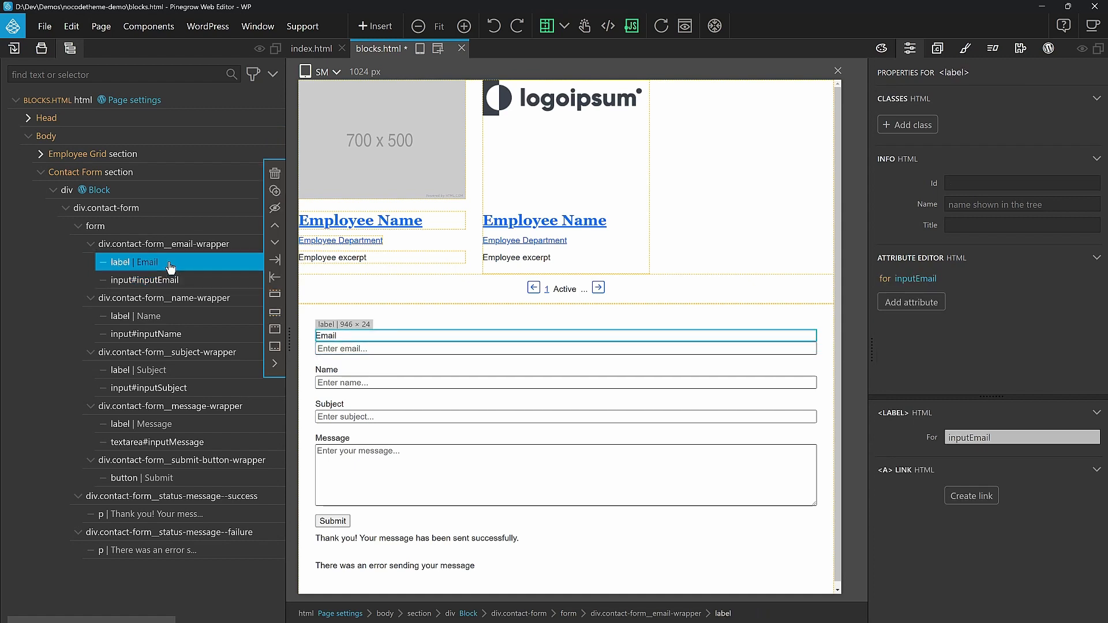
{"action": "left_click", "coordinate": [203, 284]}
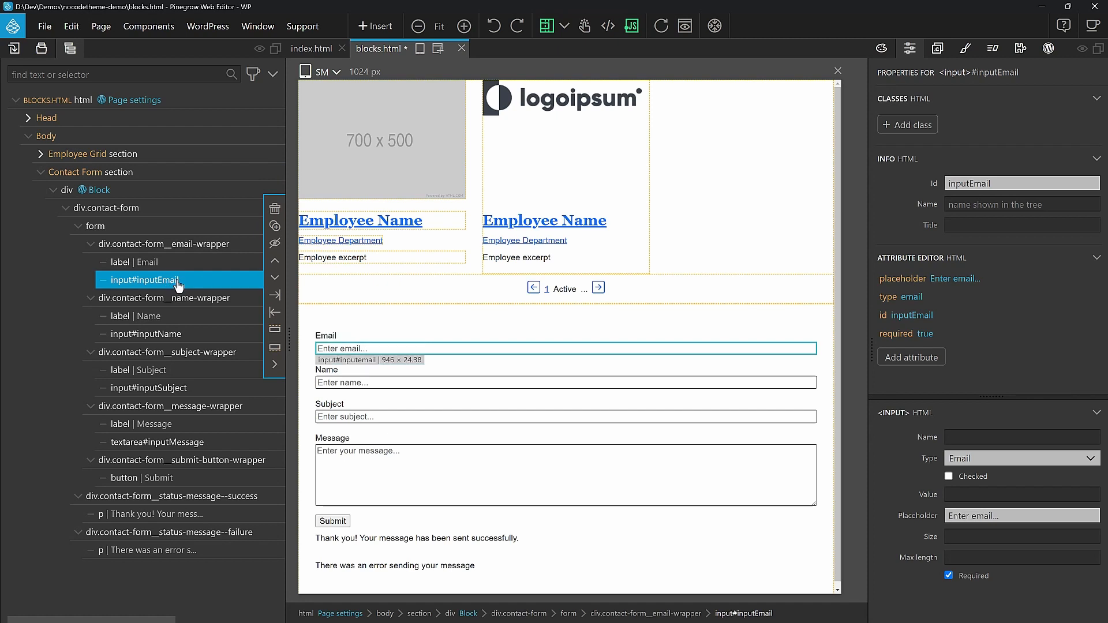
{"action": "left_click", "coordinate": [185, 270]}
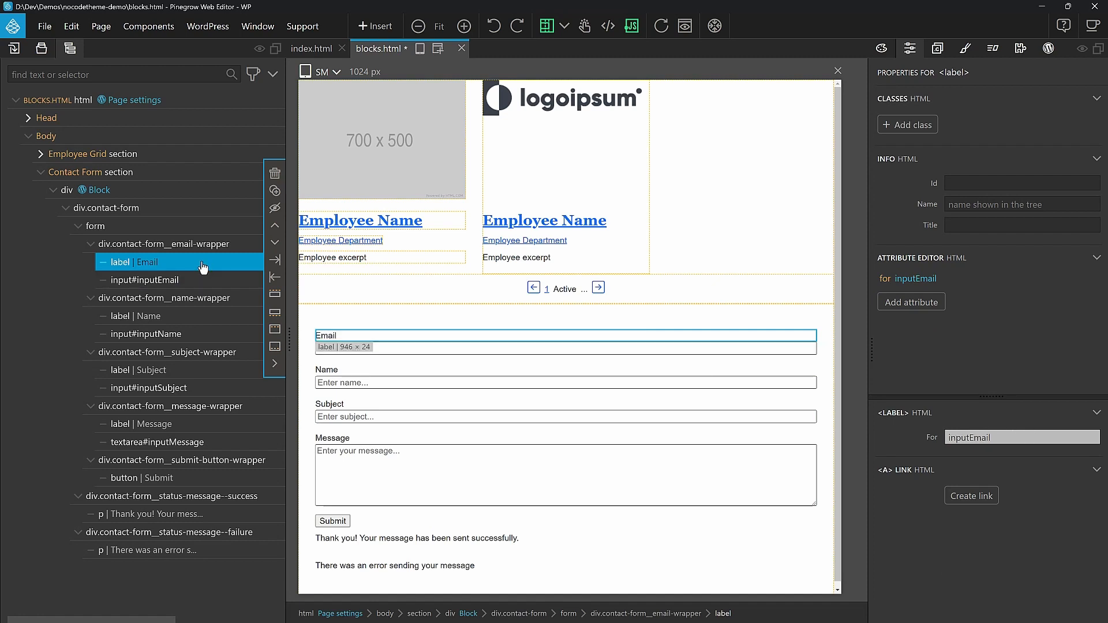
{"action": "left_click", "coordinate": [209, 317]}
{"action": "left_click", "coordinate": [200, 340]}
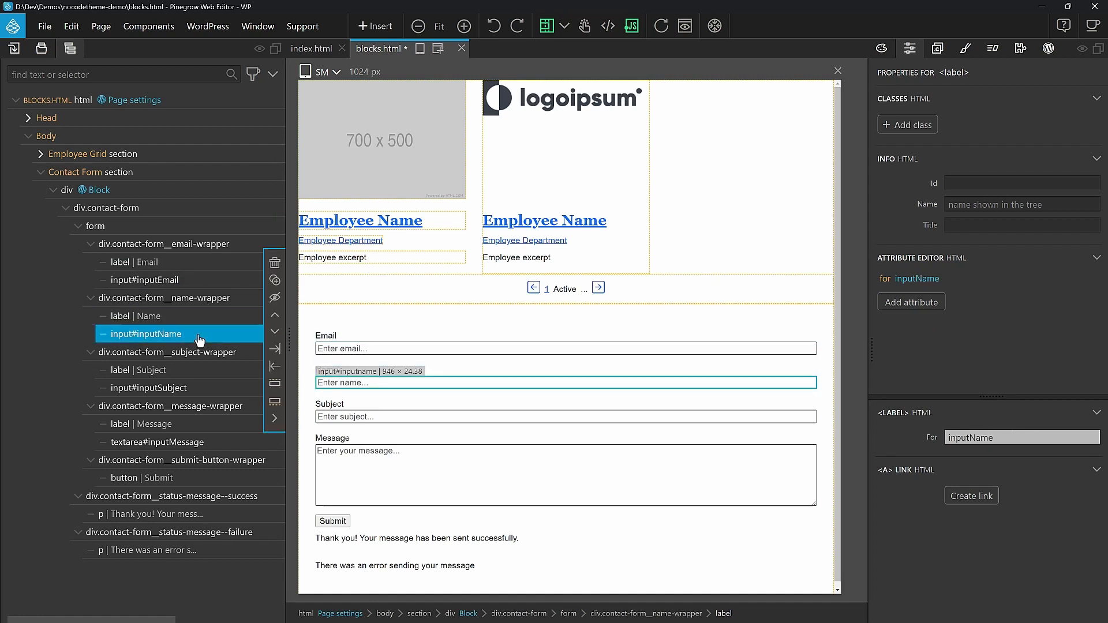
{"action": "left_click", "coordinate": [162, 281]}
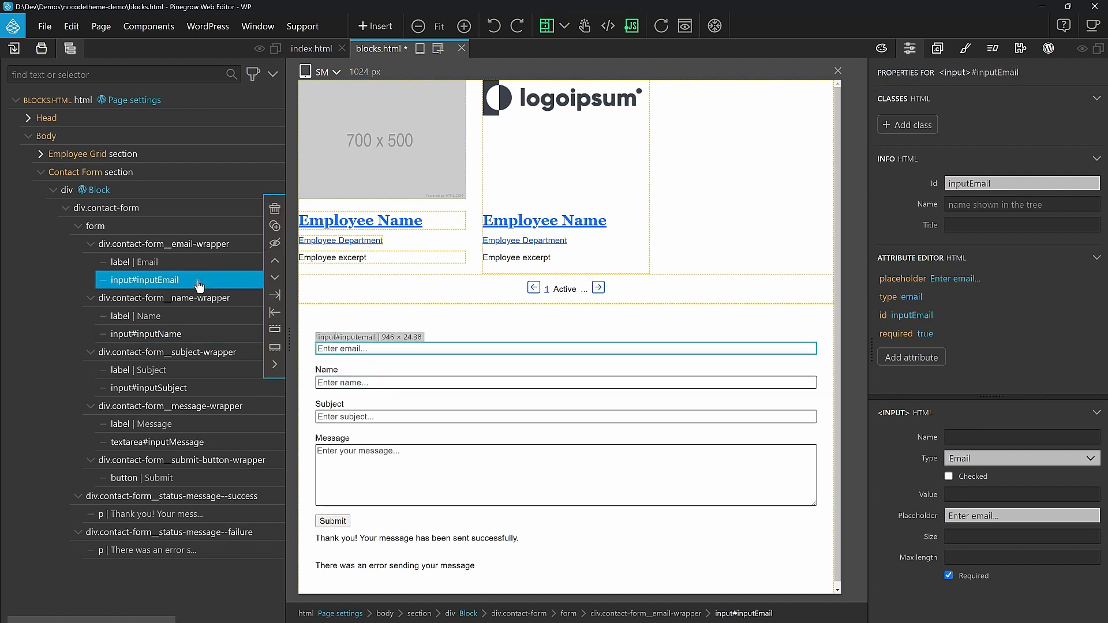
{"action": "left_click", "coordinate": [1042, 517]}
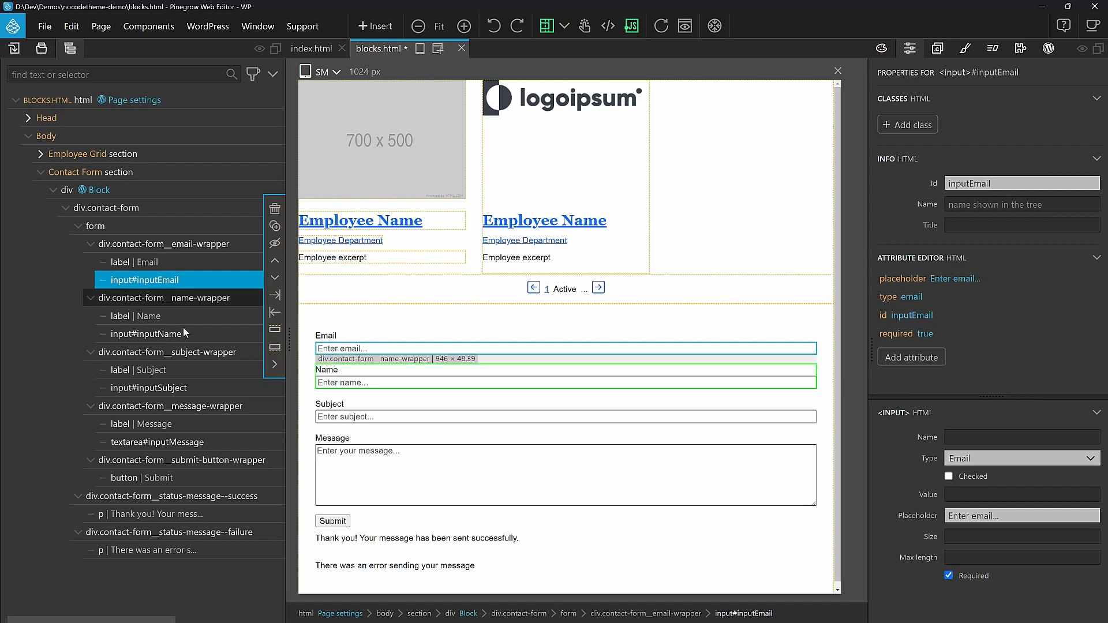
{"action": "left_click", "coordinate": [176, 336]}
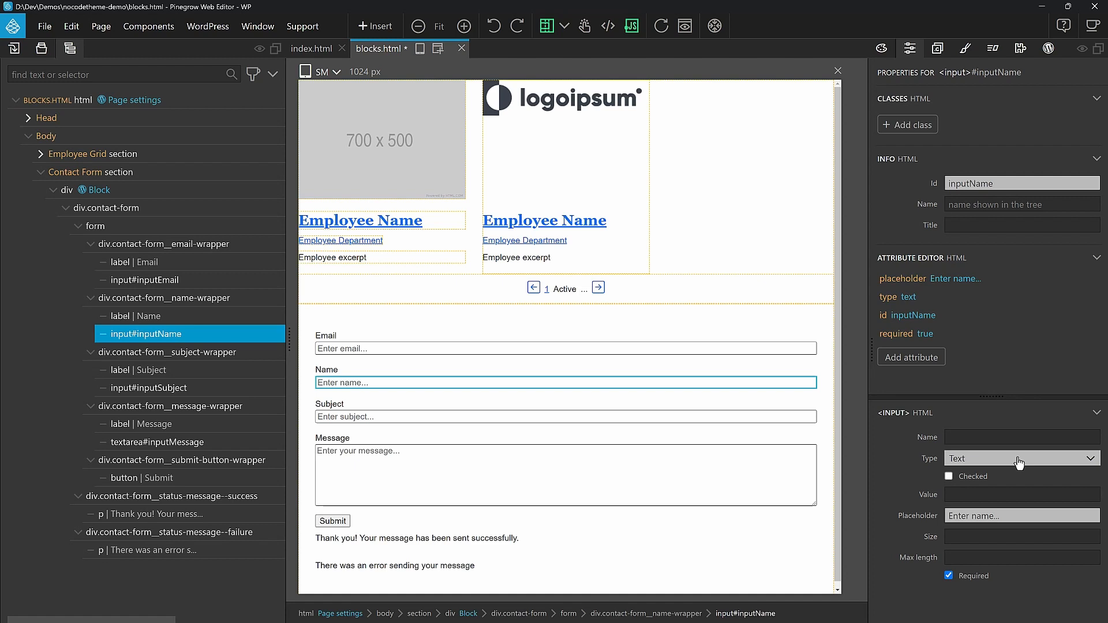
{"action": "left_click", "coordinate": [181, 374]}
{"action": "left_click", "coordinate": [177, 389]}
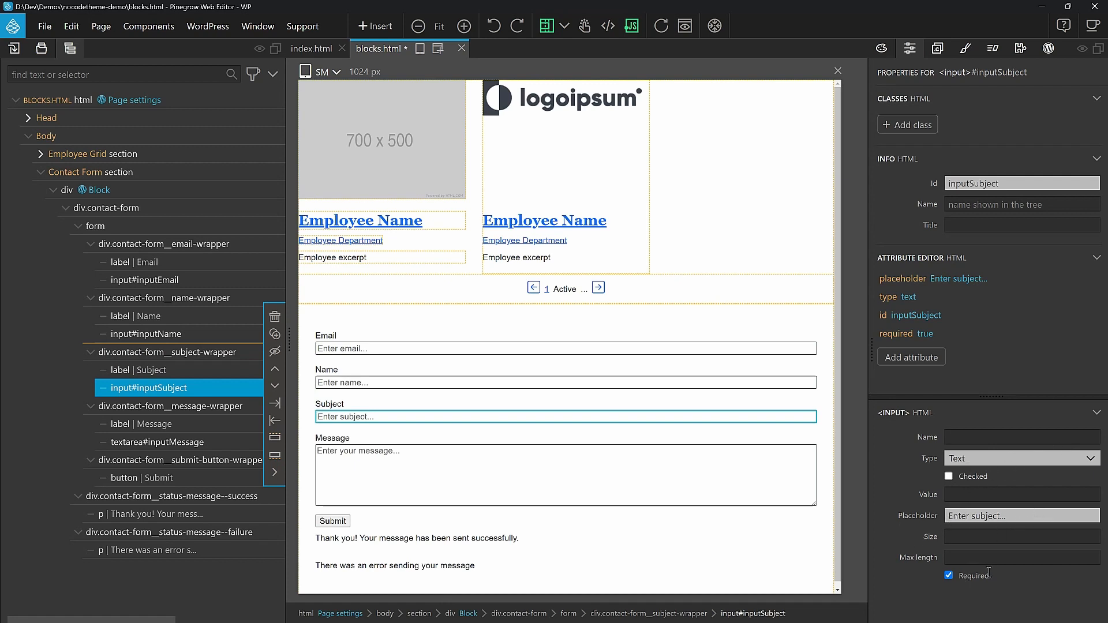
{"action": "left_click", "coordinate": [202, 425]}
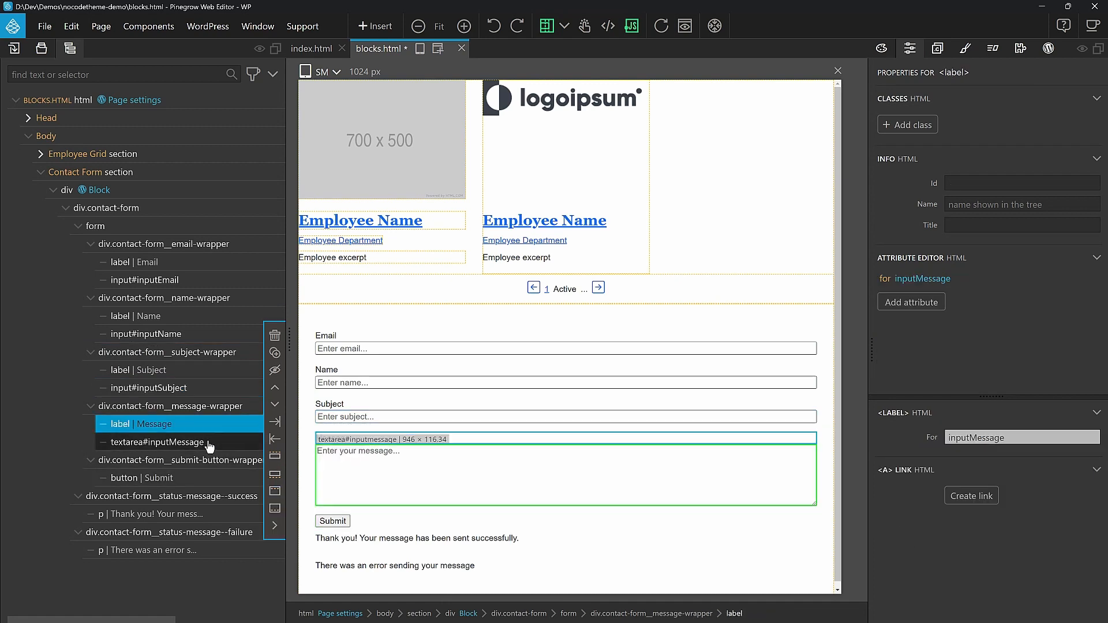
{"action": "left_click", "coordinate": [208, 443]}
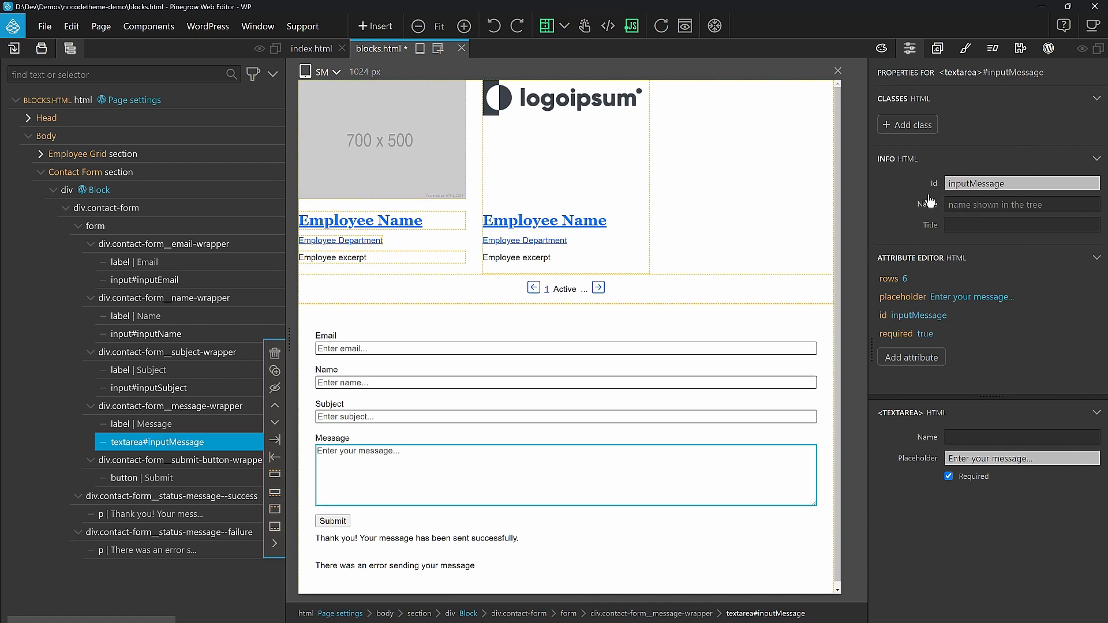
{"action": "left_click", "coordinate": [144, 424]}
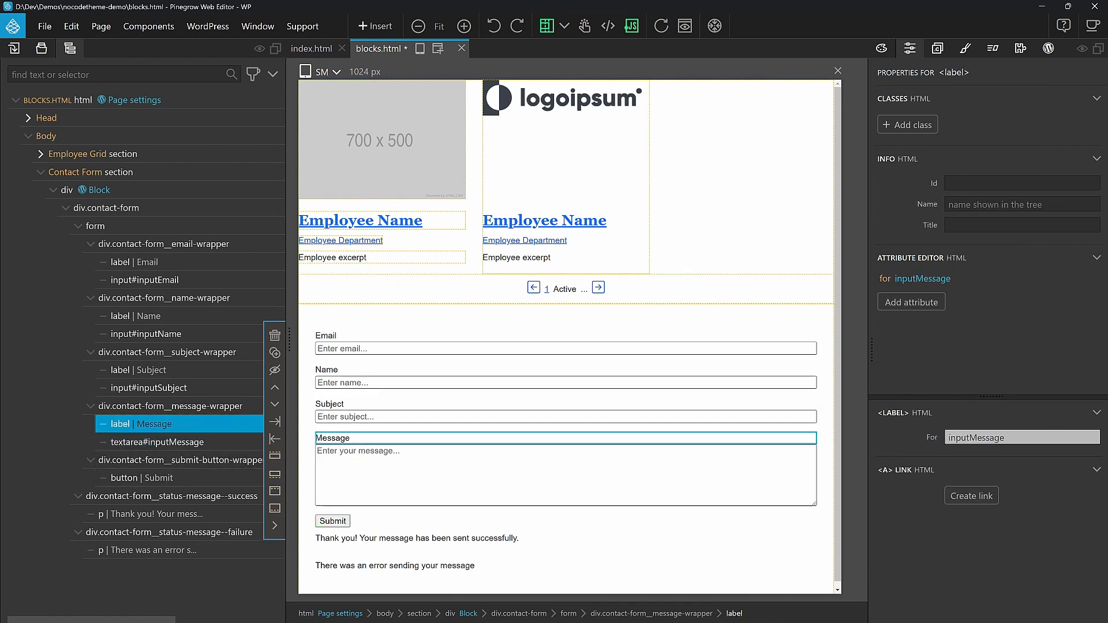
{"action": "left_click", "coordinate": [187, 479]}
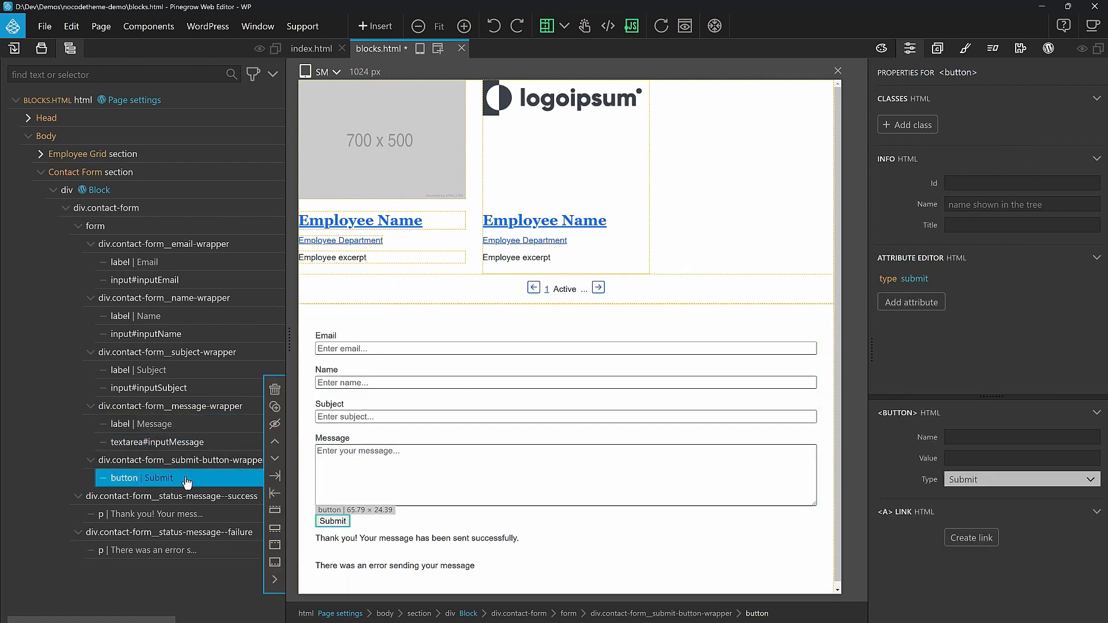
{"action": "left_click", "coordinate": [1070, 489]}
{"action": "left_click", "coordinate": [981, 510]}
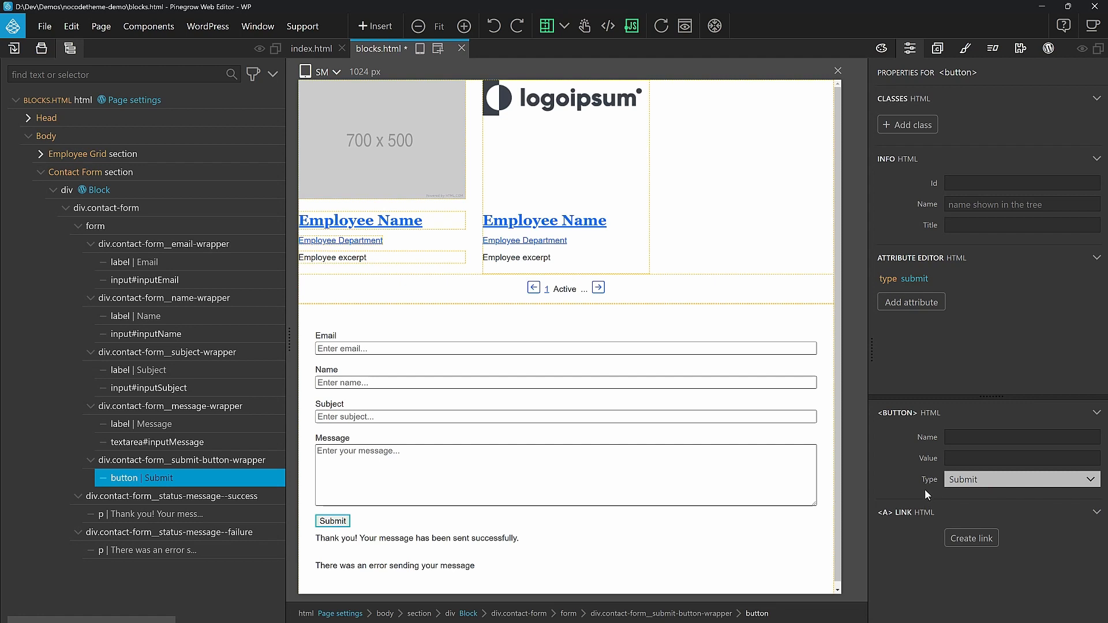
{"action": "left_click", "coordinate": [194, 498]}
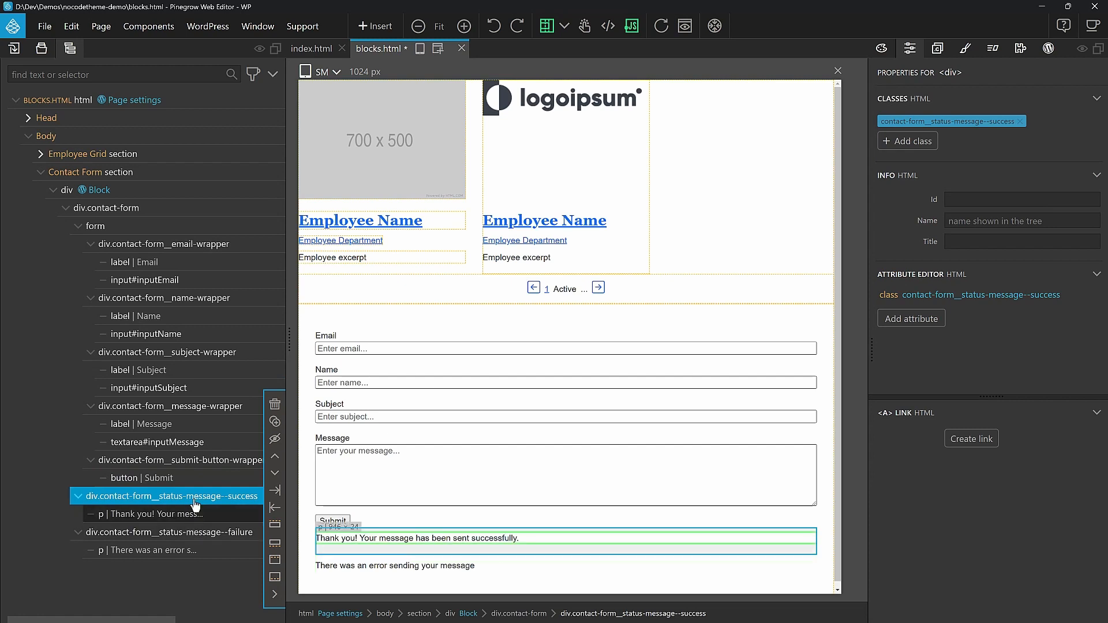
{"action": "left_click", "coordinate": [182, 536]}
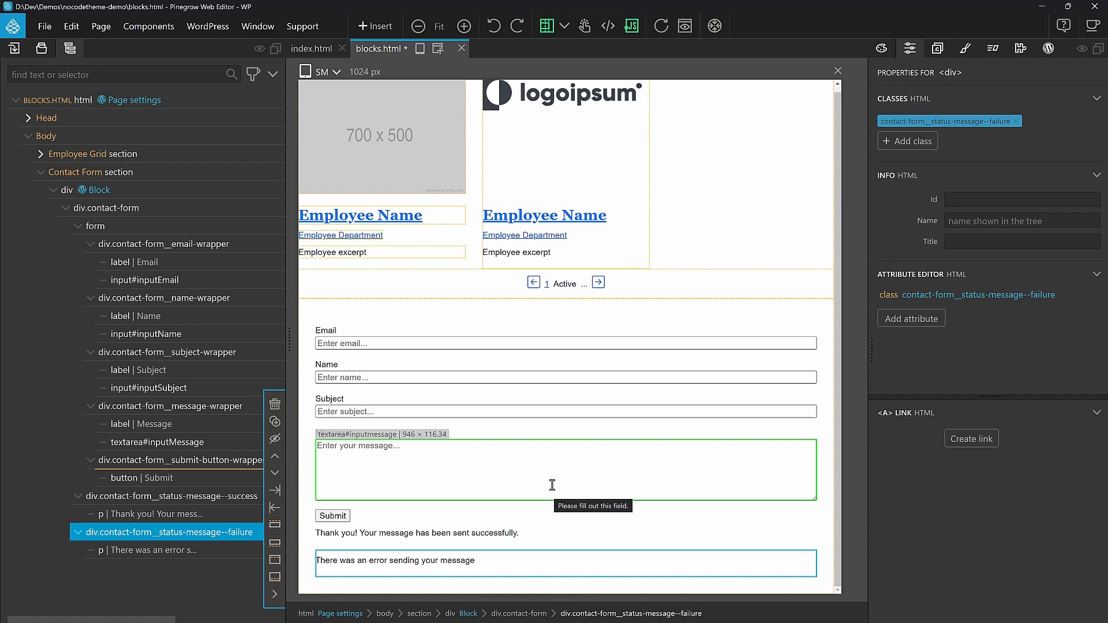
{"action": "left_click", "coordinate": [164, 215]}
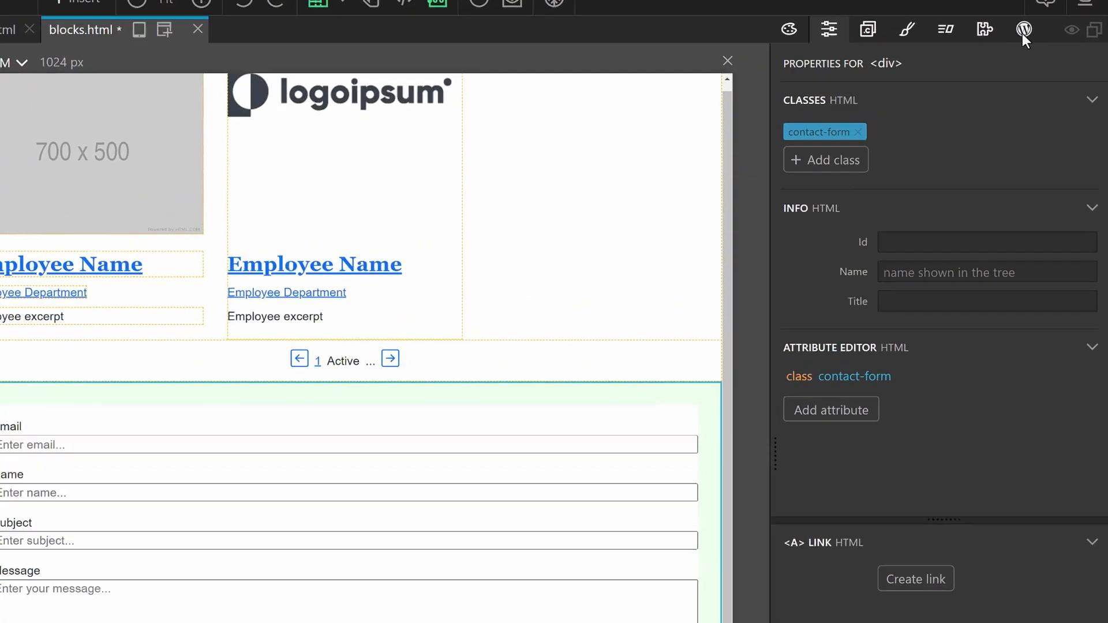
Add a Form smart action with id contact_form, sending to email and saving as post type
{"action": "left_click", "coordinate": [1023, 33]}
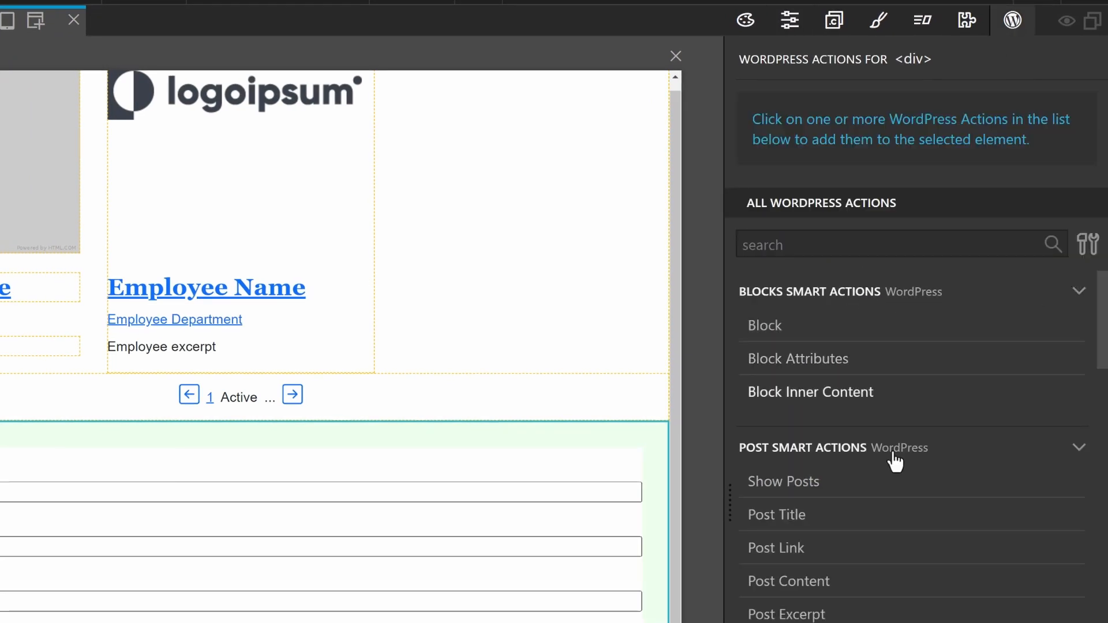
{"action": "scroll", "coordinate": [910, 493], "scroll_direction": "down", "scroll_amount": 10}
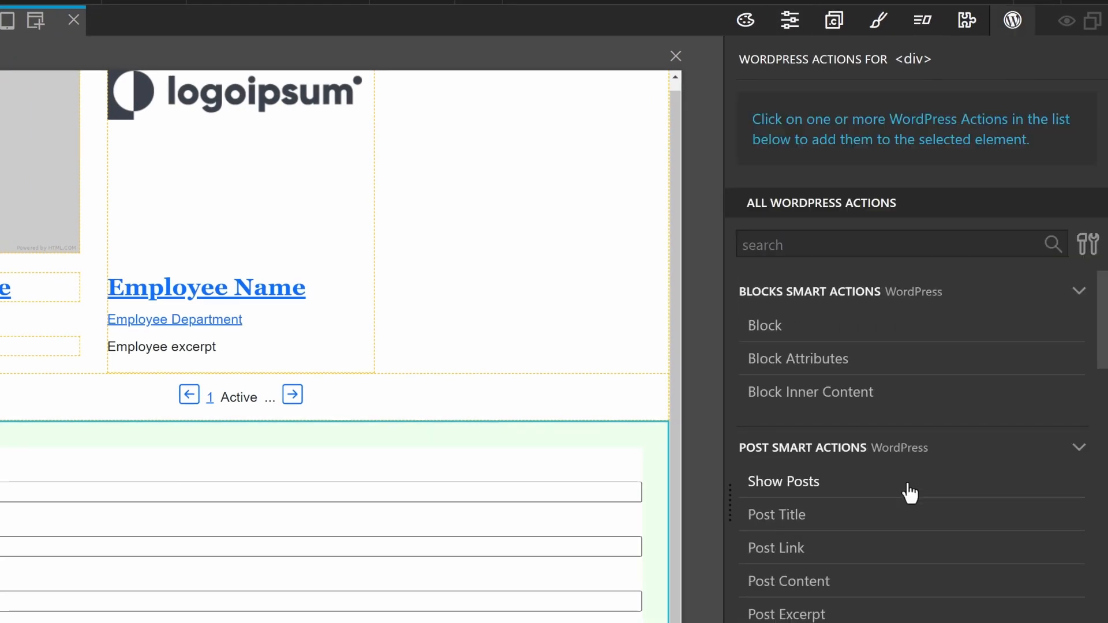
{"action": "scroll", "coordinate": [910, 493], "scroll_direction": "down", "scroll_amount": 9}
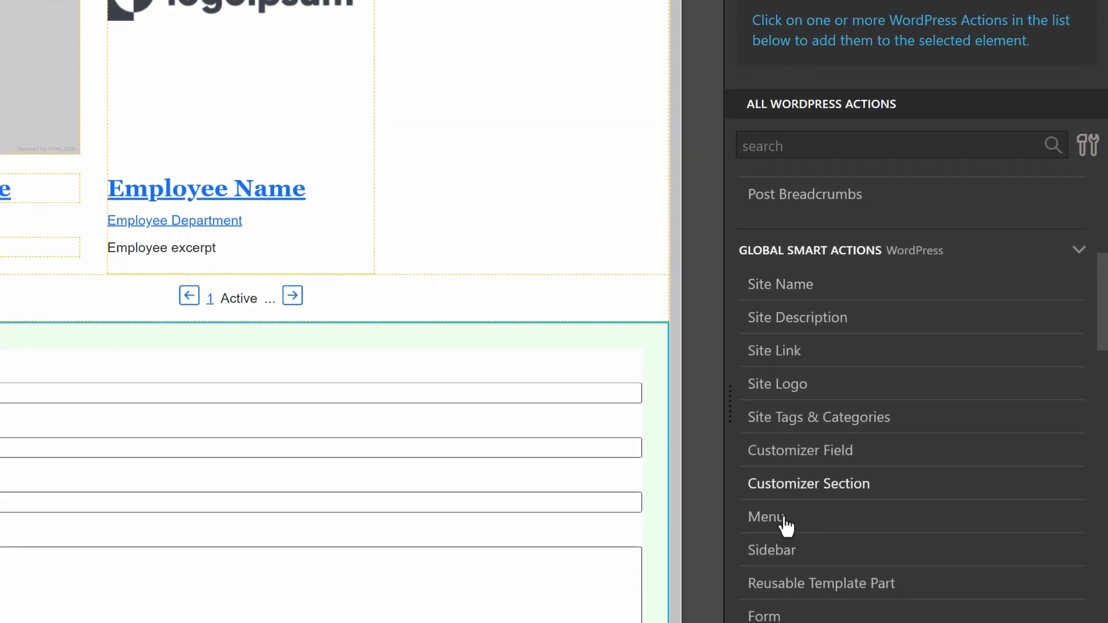
{"action": "left_click", "coordinate": [776, 583]}
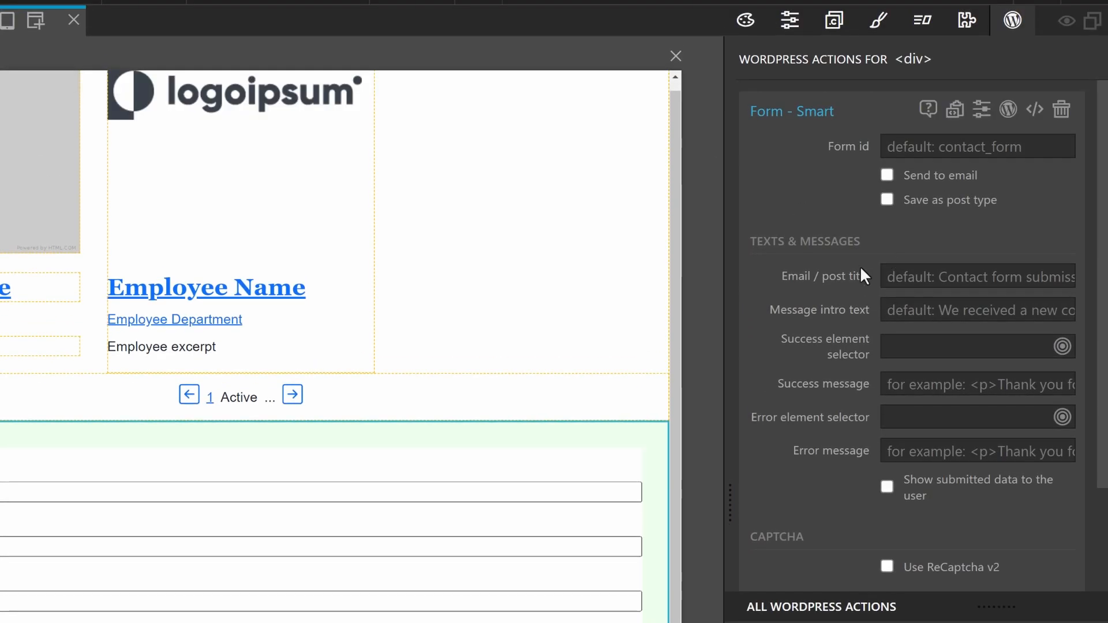
{"action": "left_click", "coordinate": [956, 146]}
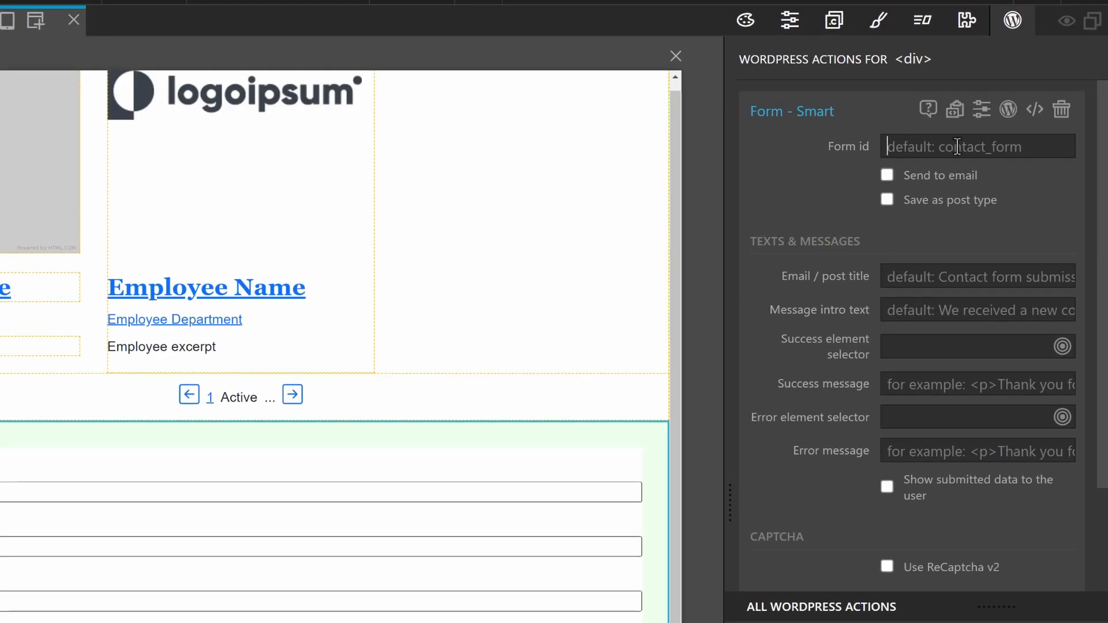
{"action": "type", "text": "c"}
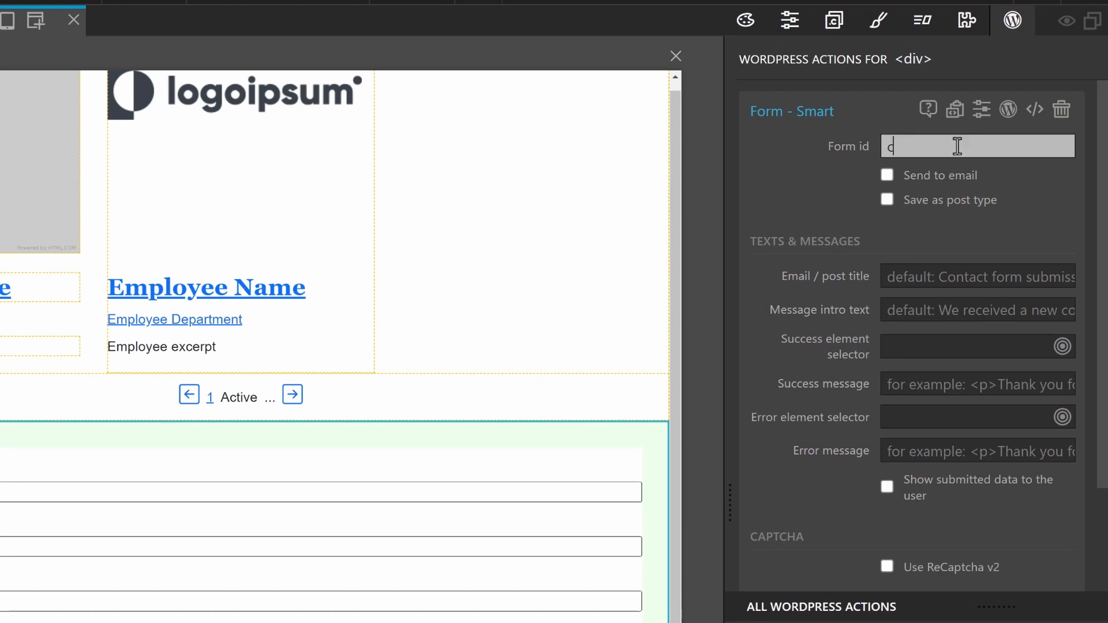
{"action": "type", "text": "ontact_form"}
{"action": "left_click", "coordinate": [888, 175]}
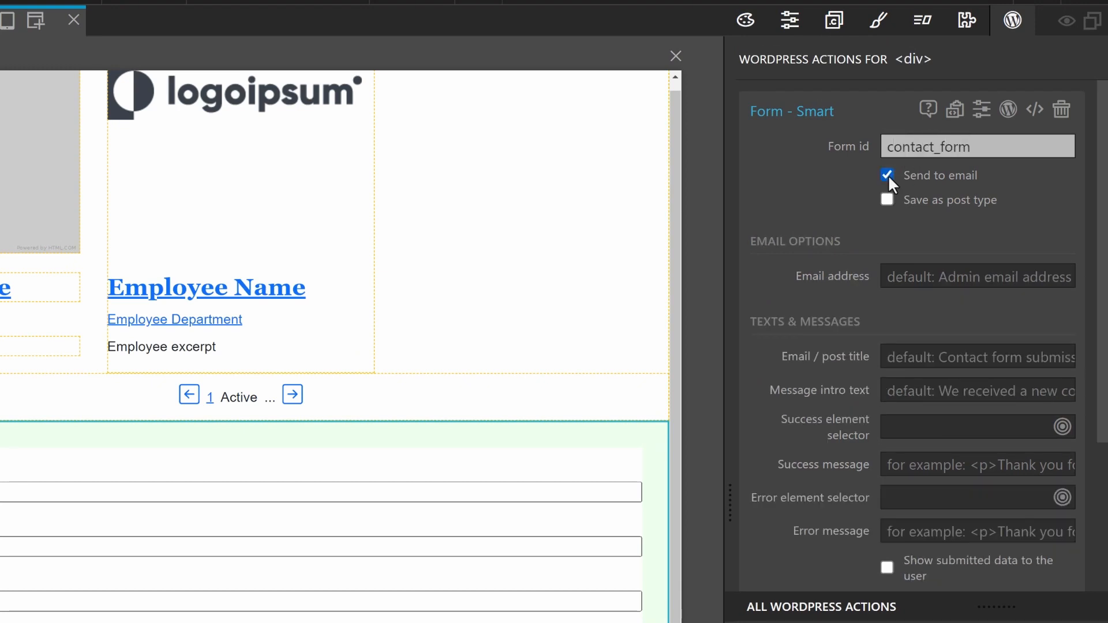
{"action": "left_click", "coordinate": [886, 198]}
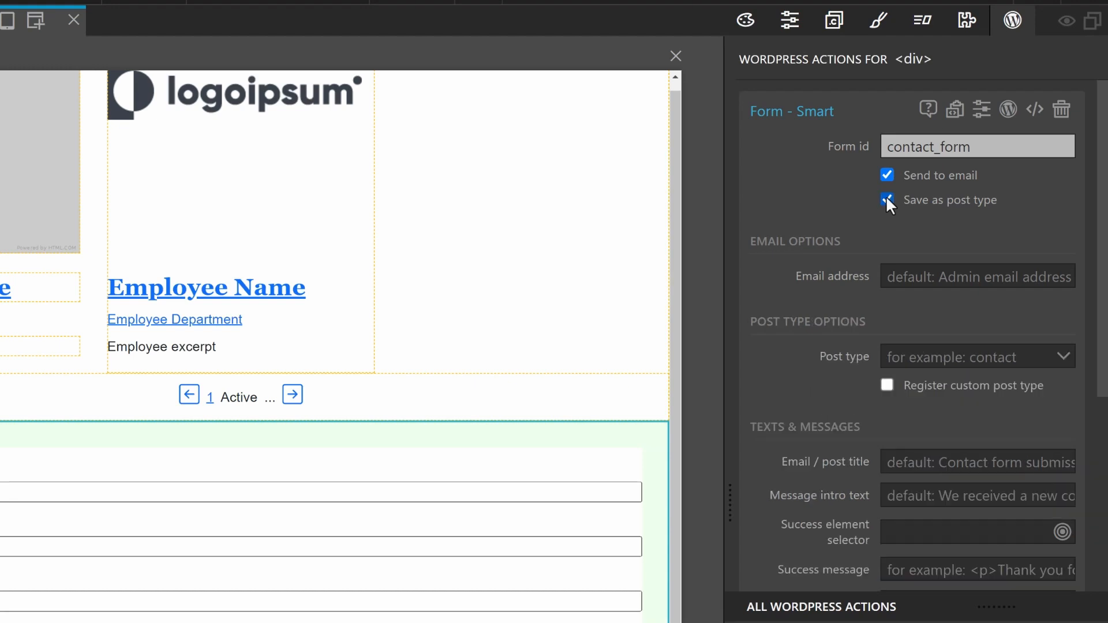
Register post type contact_form named Contact Form Entries, singular Contact Form Entry
{"action": "left_click", "coordinate": [909, 271]}
{"action": "left_click", "coordinate": [1063, 354]}
{"action": "left_click", "coordinate": [1063, 355]}
{"action": "type", "text": "contact"}
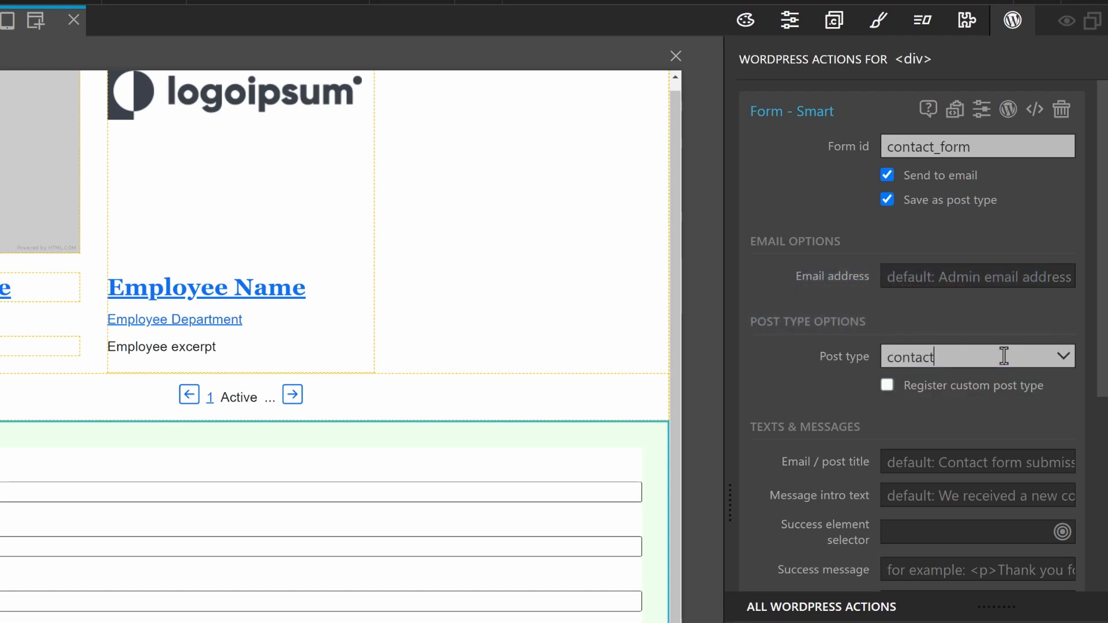
{"action": "type", "text": "_form"}
{"action": "left_click", "coordinate": [887, 385]}
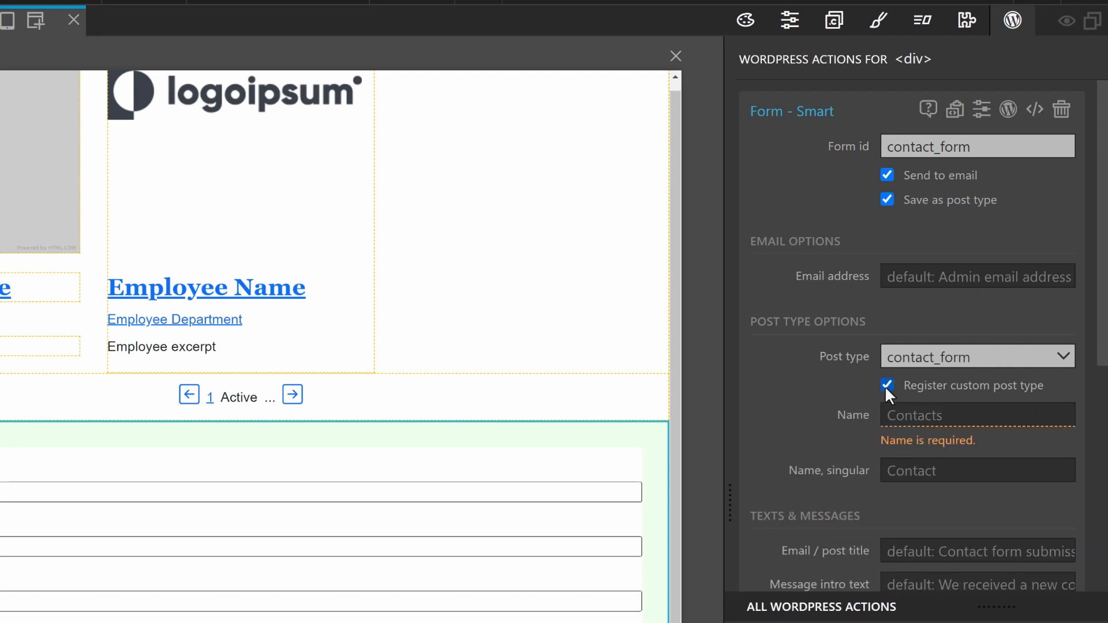
{"action": "left_click", "coordinate": [1010, 414]}
{"action": "type", "text": "Contact Form Entries"}
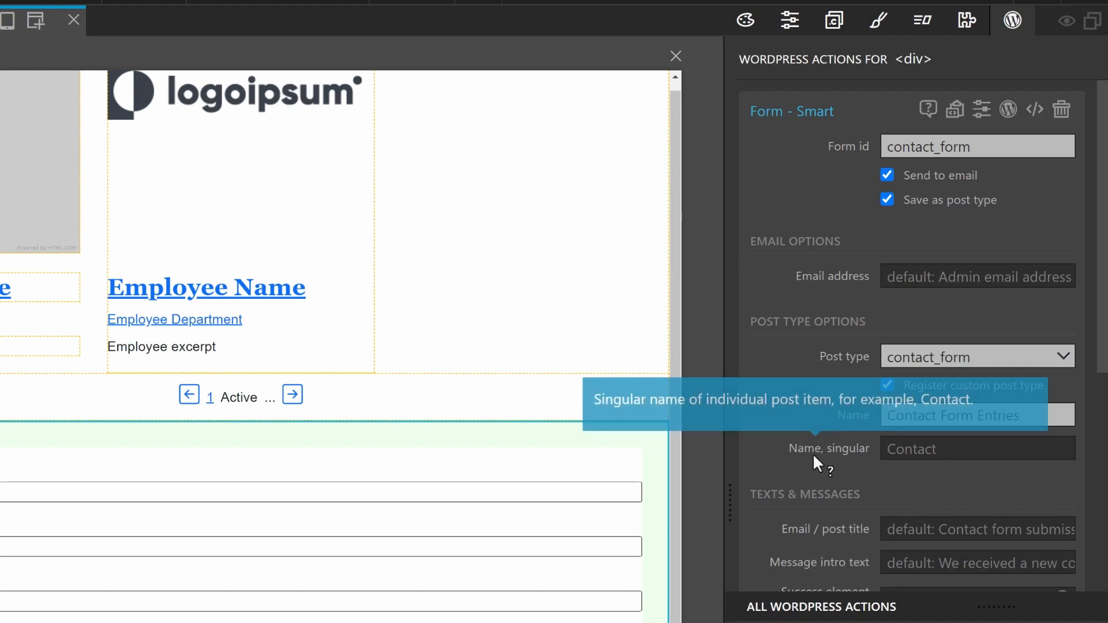
{"action": "left_click", "coordinate": [916, 450]}
{"action": "type", "text": "Contact Form Entry"}
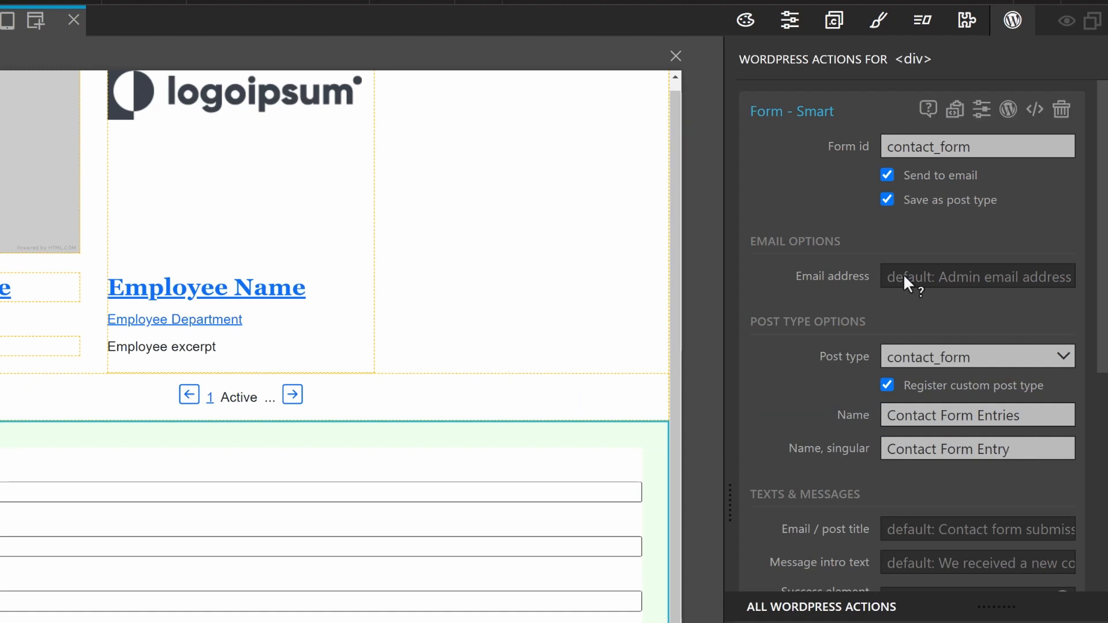
{"action": "scroll", "coordinate": [903, 275], "scroll_direction": "down", "scroll_amount": 5}
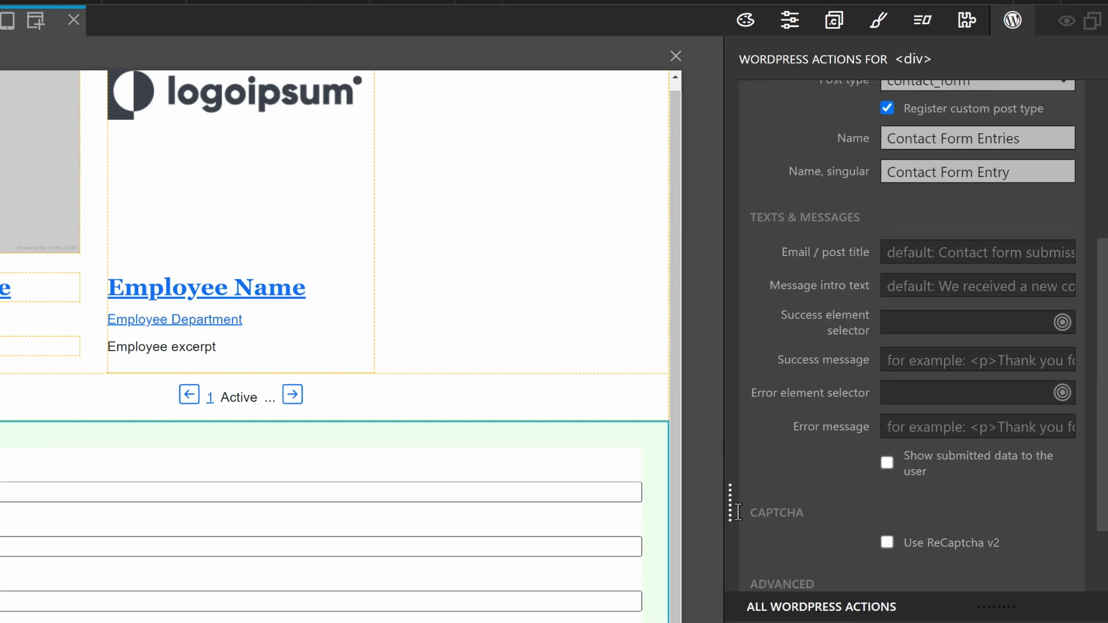
Set the title to 'Contact form submission' and intro text 'We received a new contact form submission'
{"action": "left_click_drag", "start_coordinate": [729, 503], "coordinate": [645, 505]}
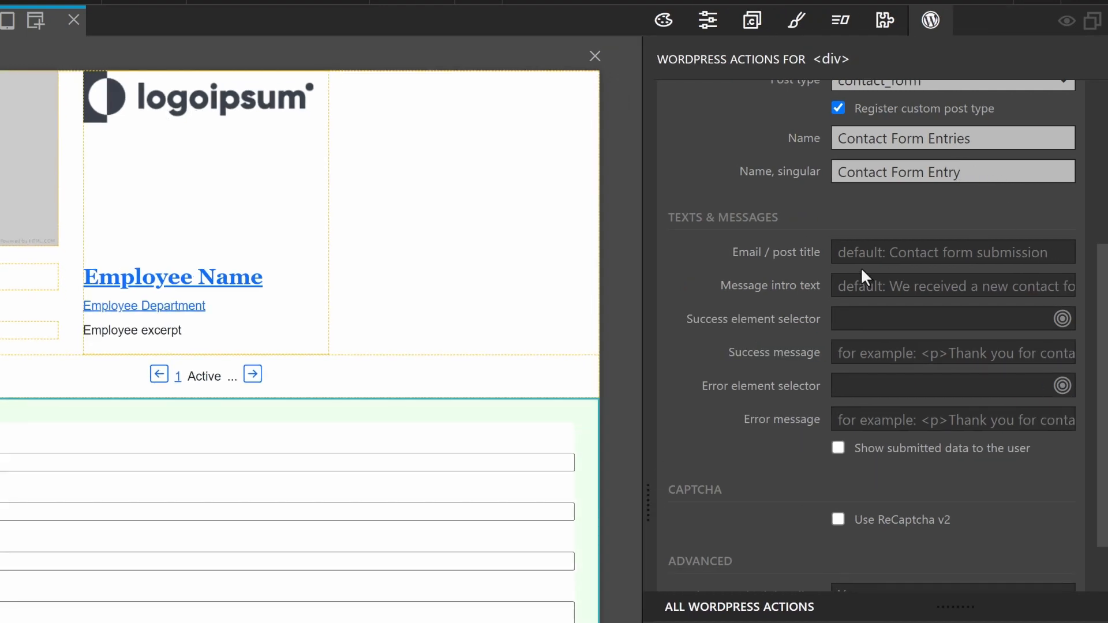
{"action": "mouse_move", "coordinate": [762, 256]}
{"action": "left_click", "coordinate": [930, 248]}
{"action": "type", "text": "Contact form submission"}
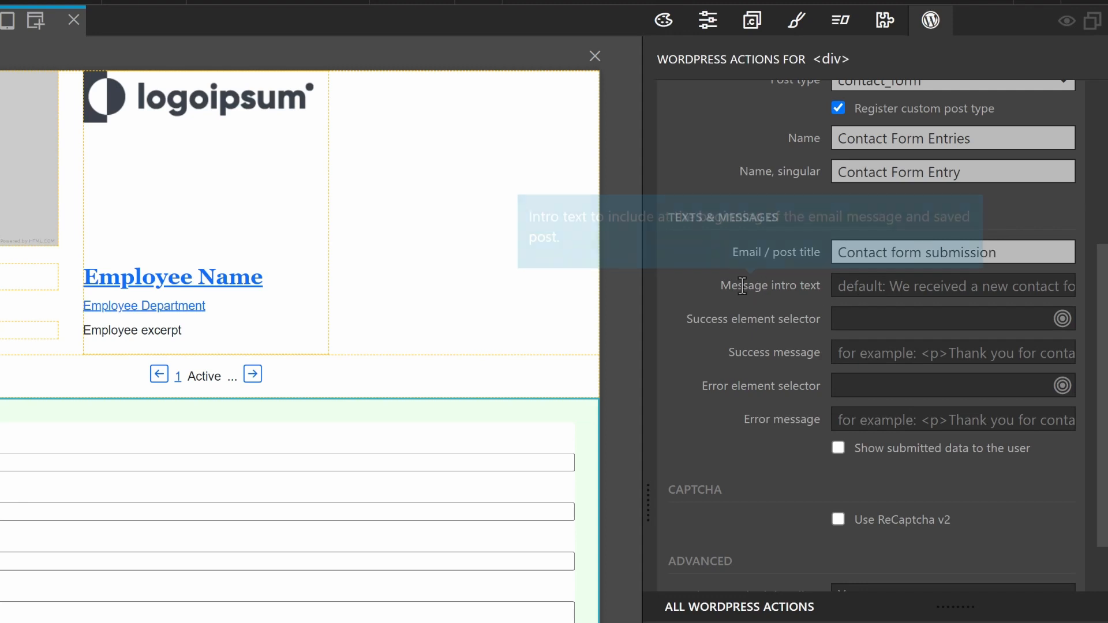
{"action": "left_click", "coordinate": [879, 286]}
{"action": "type", "text": "We received a new contact form submission:"}
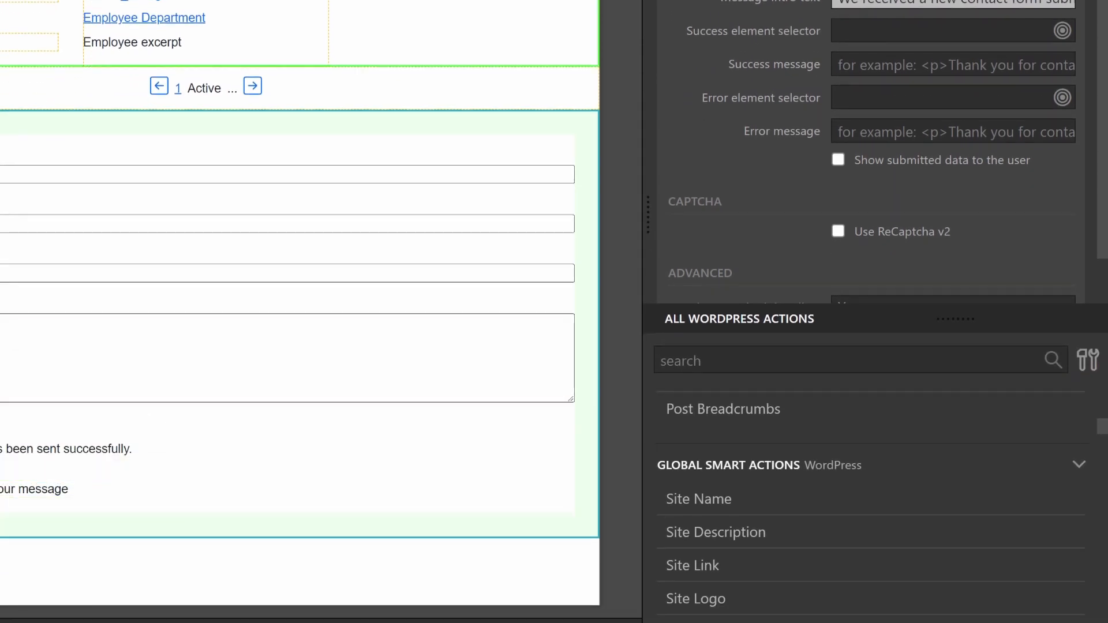
Link success and error messages to the status-message success and failure divs, leaving ReCaptcha v2 off
{"action": "left_click", "coordinate": [957, 38]}
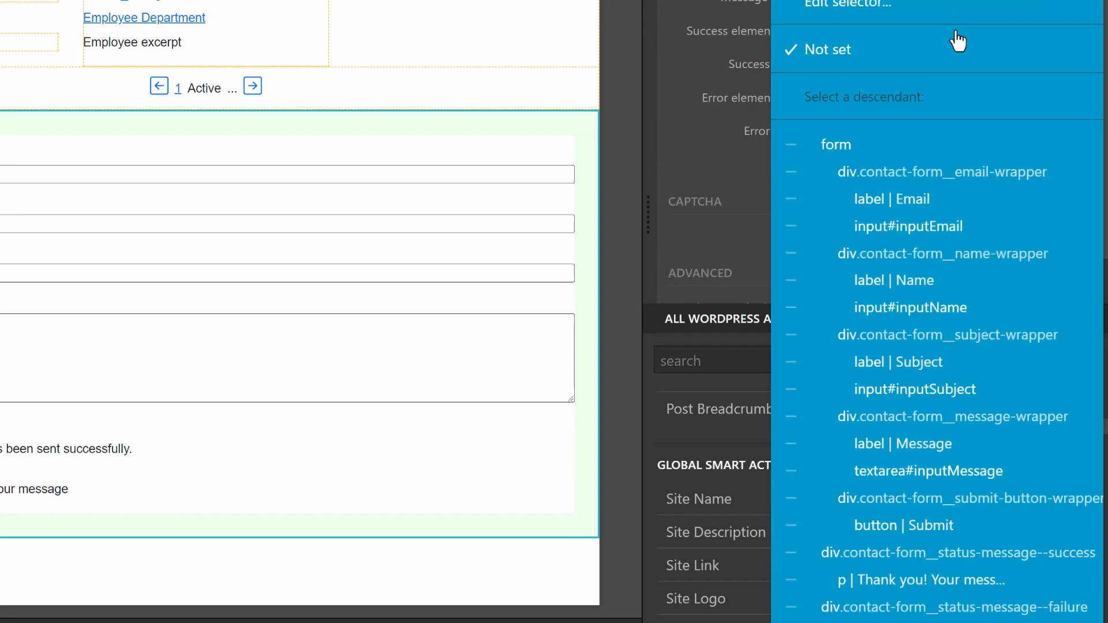
{"action": "left_click", "coordinate": [980, 555]}
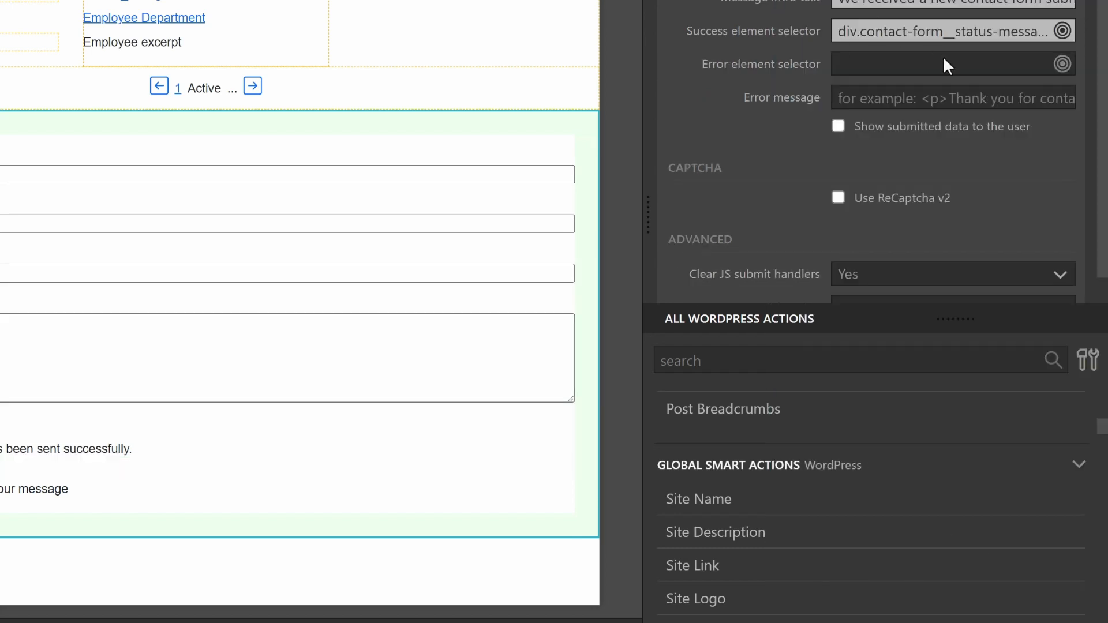
{"action": "left_click", "coordinate": [961, 72]}
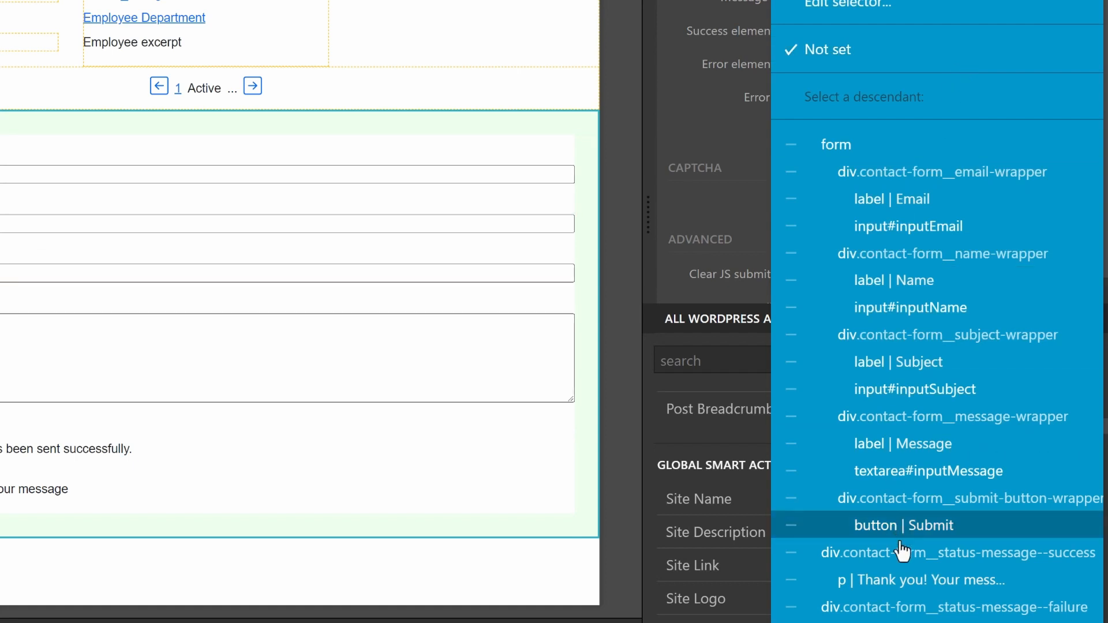
{"action": "left_click", "coordinate": [873, 606]}
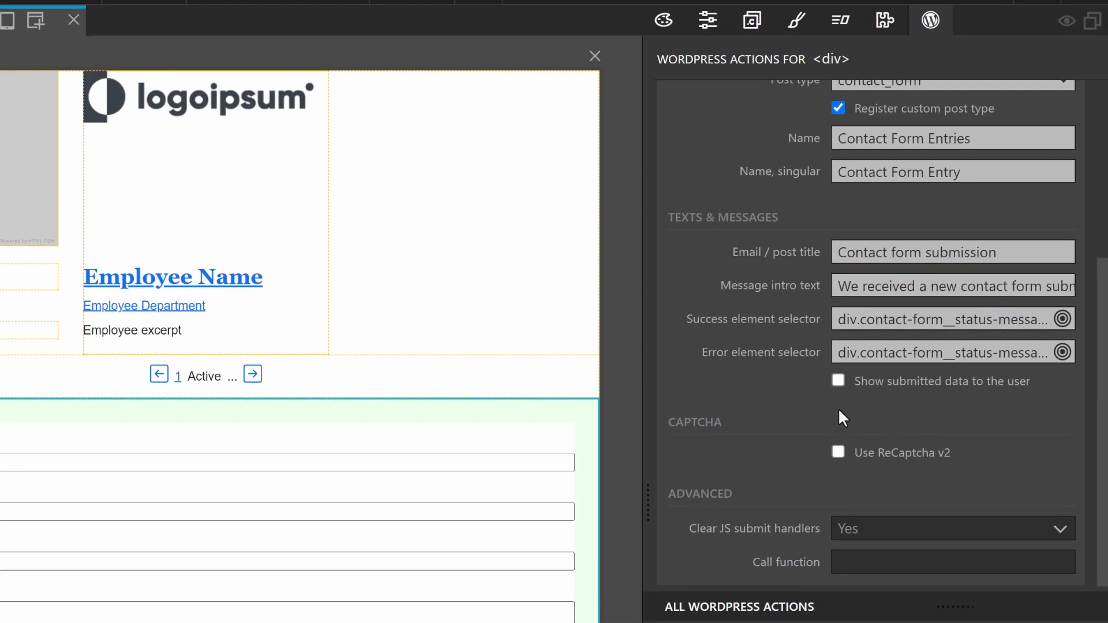
{"action": "scroll", "coordinate": [831, 432], "scroll_direction": "down", "scroll_amount": 1}
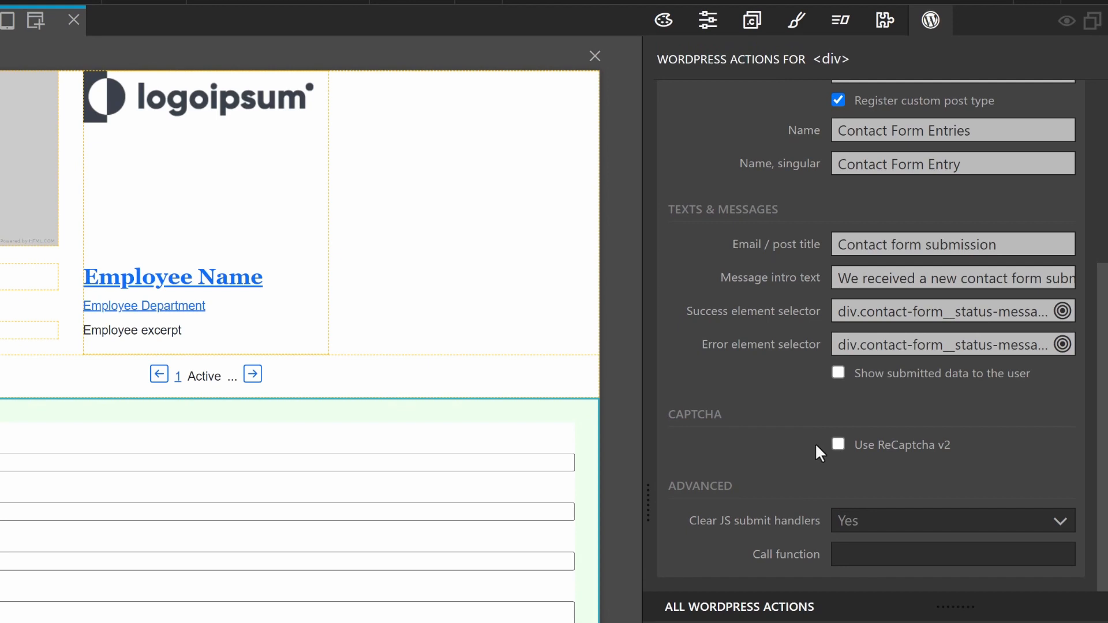
{"action": "left_click", "coordinate": [838, 445]}
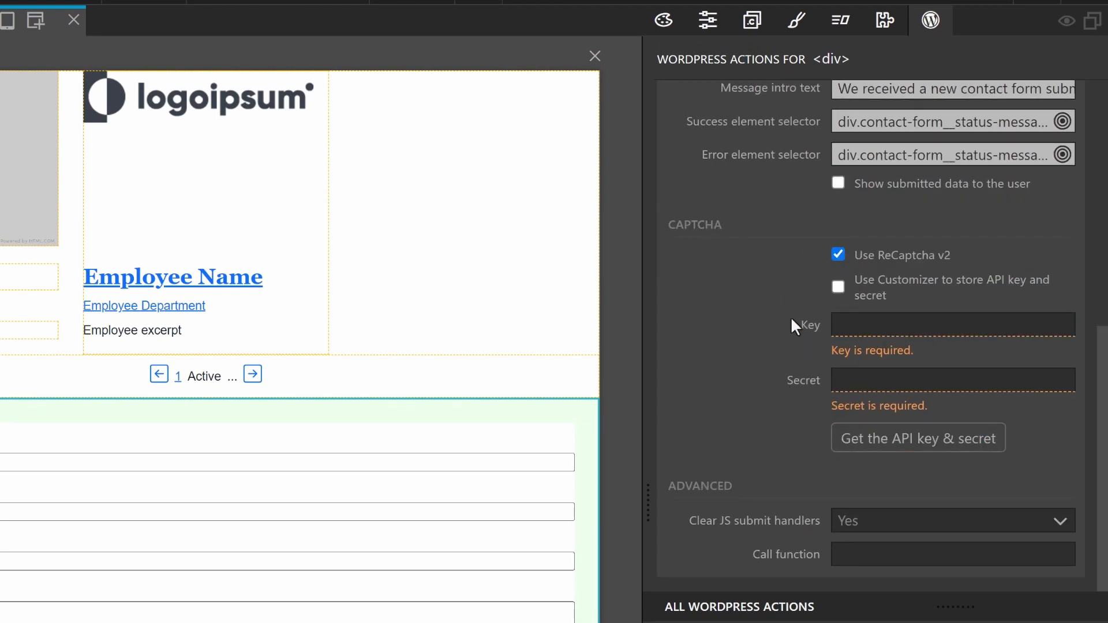
{"action": "left_click", "coordinate": [837, 253]}
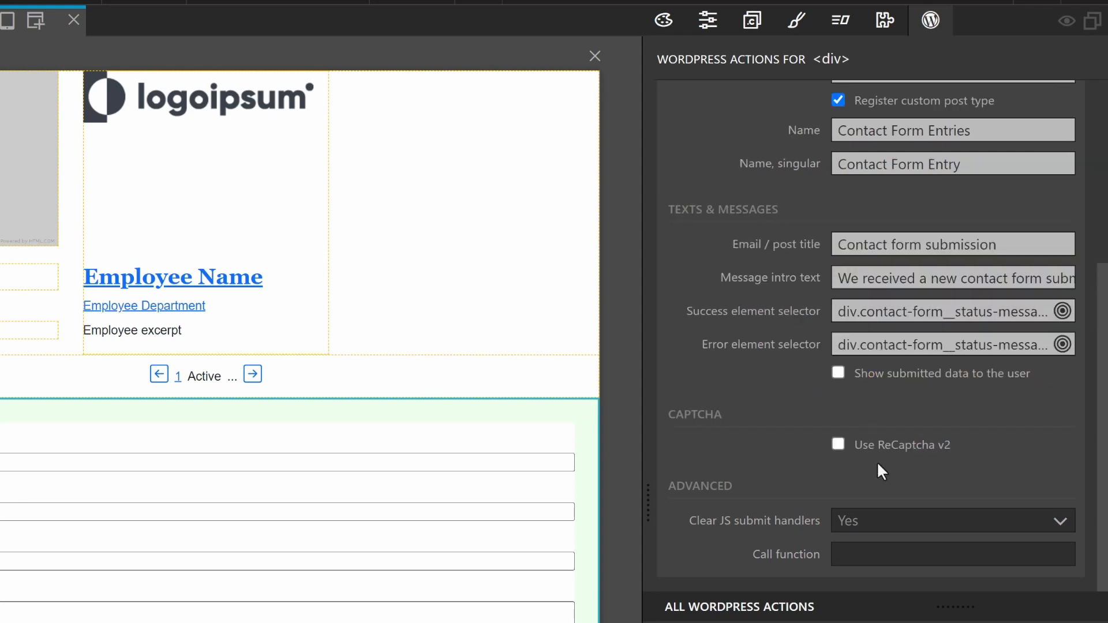
Save blocks.html, export the whole WordPress theme, and return to the browser
{"action": "mouse_move", "coordinate": [799, 553]}
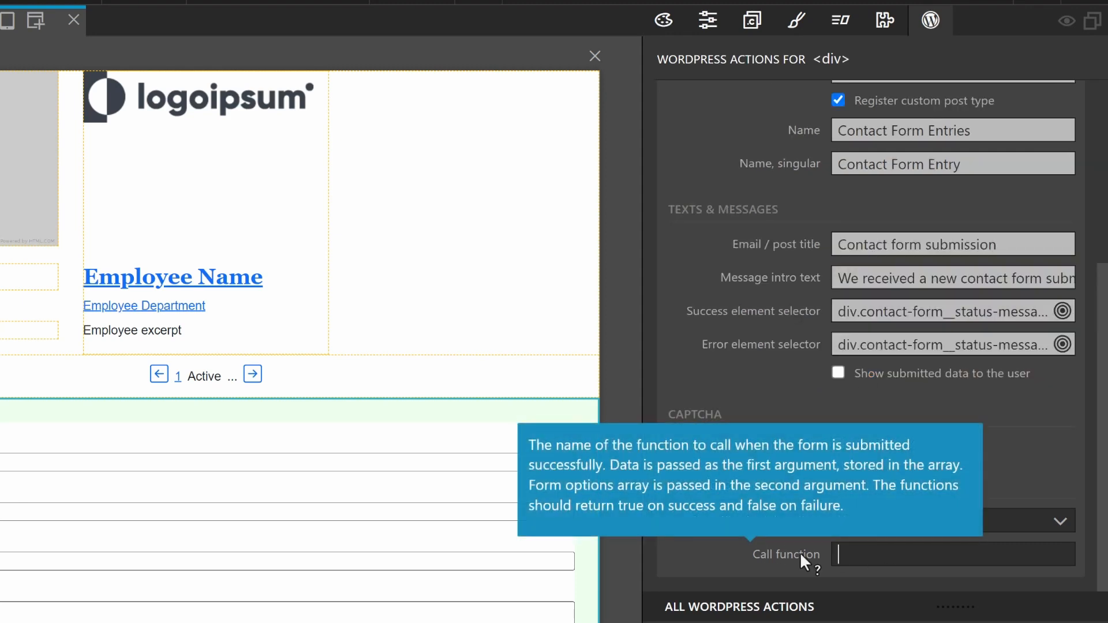
{"action": "key", "text": "ctrl+s"}
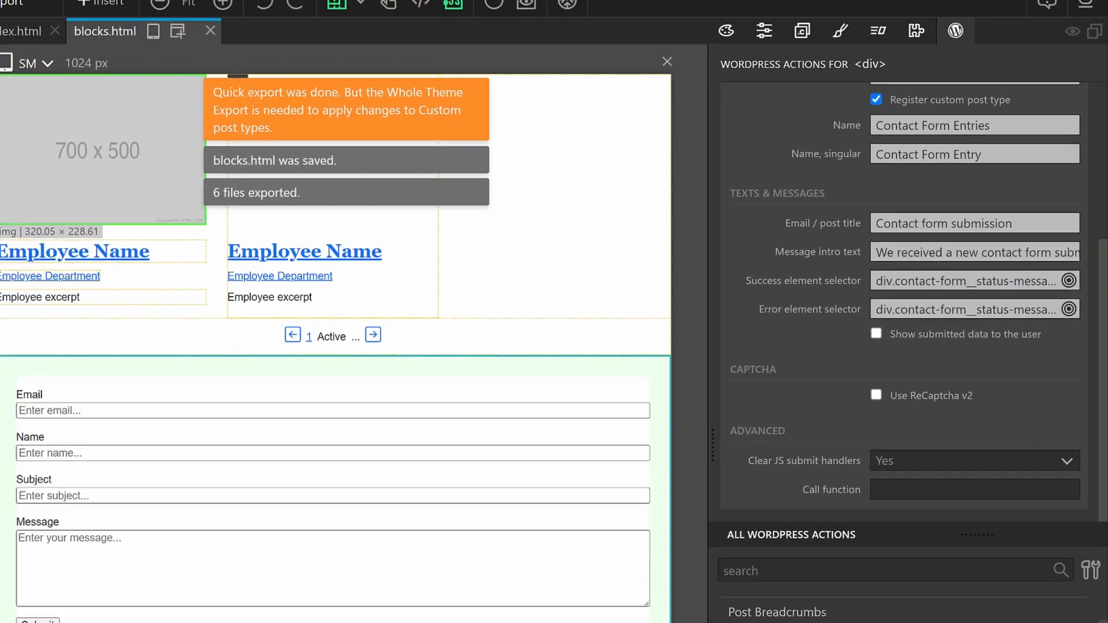
{"action": "left_click", "coordinate": [207, 27]}
{"action": "left_click", "coordinate": [214, 51]}
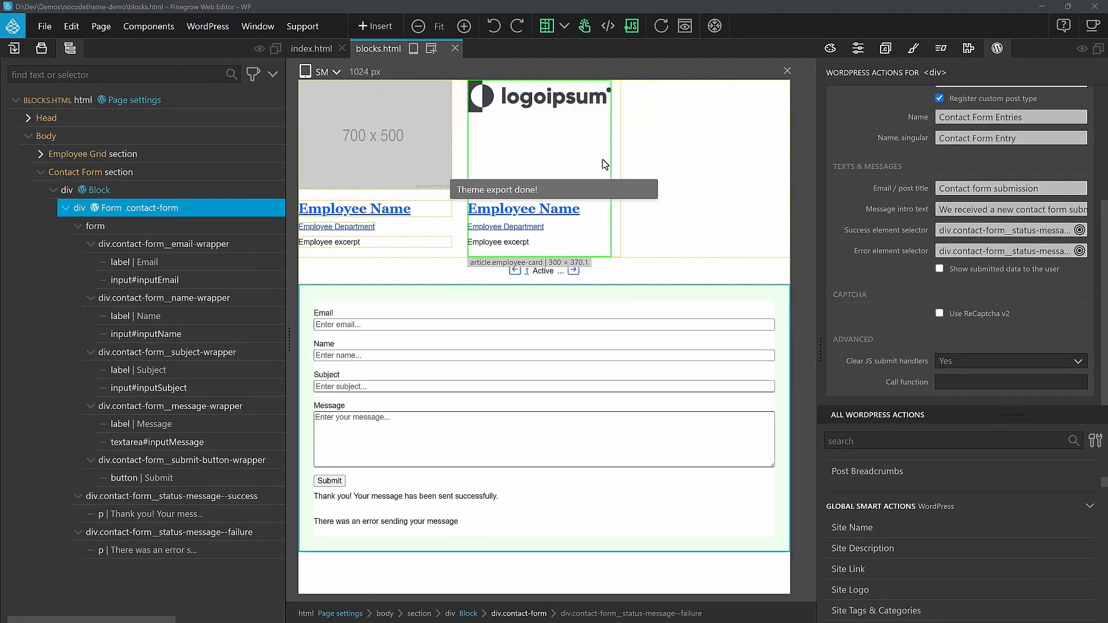
{"action": "key", "text": "alt+Tab"}
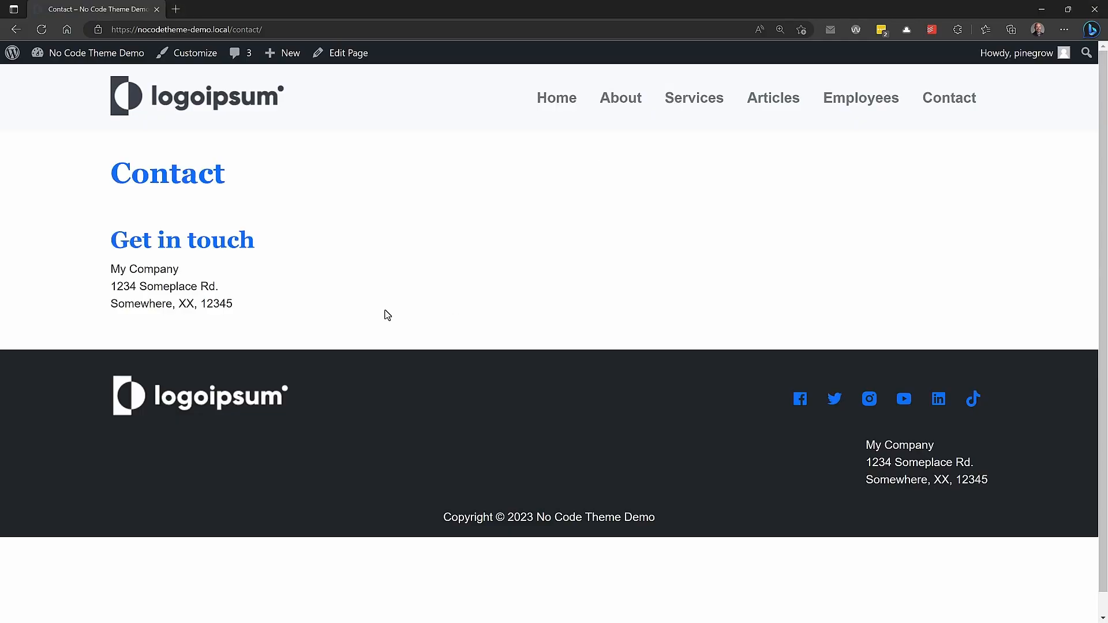
Insert the Contact Form custom block into the Contact page's empty column and update the page
{"action": "left_click", "coordinate": [341, 61]}
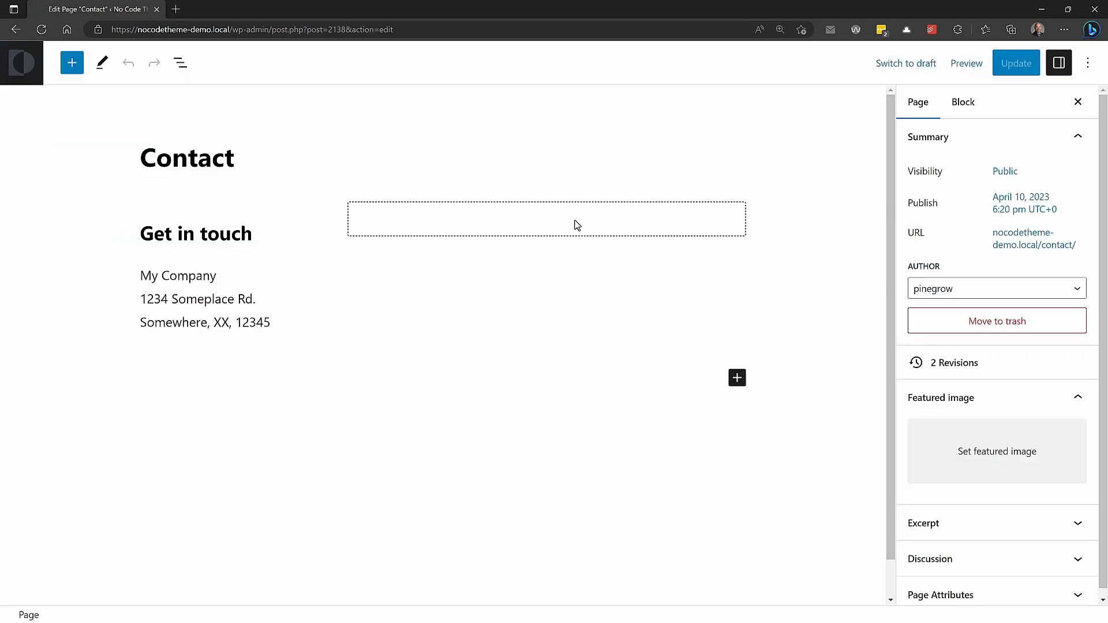
{"action": "left_click", "coordinate": [573, 223]}
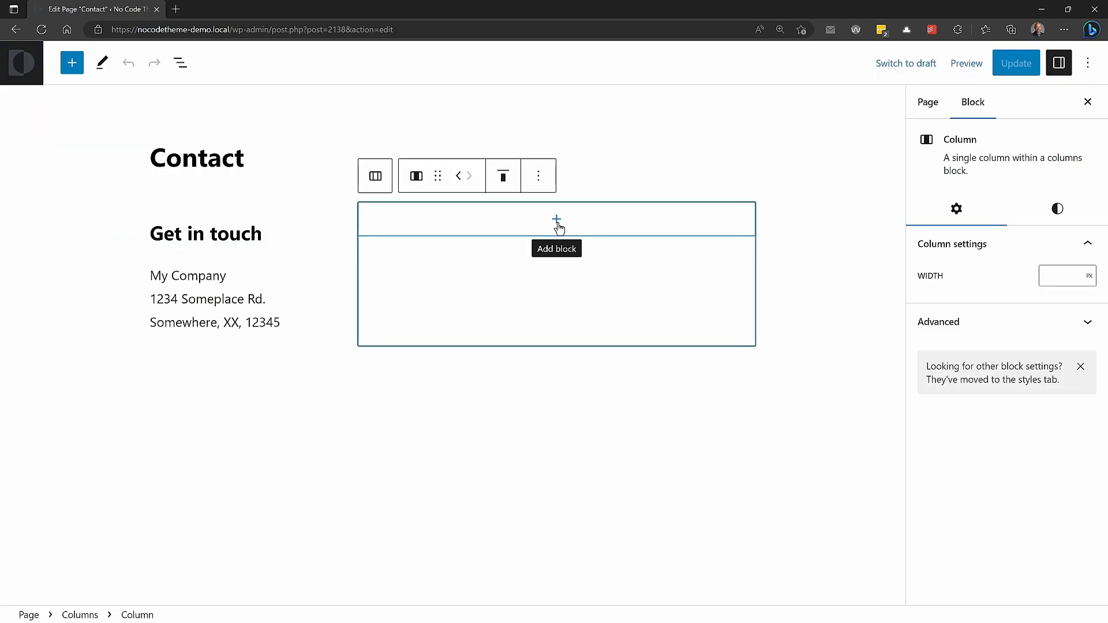
{"action": "left_click", "coordinate": [557, 220]}
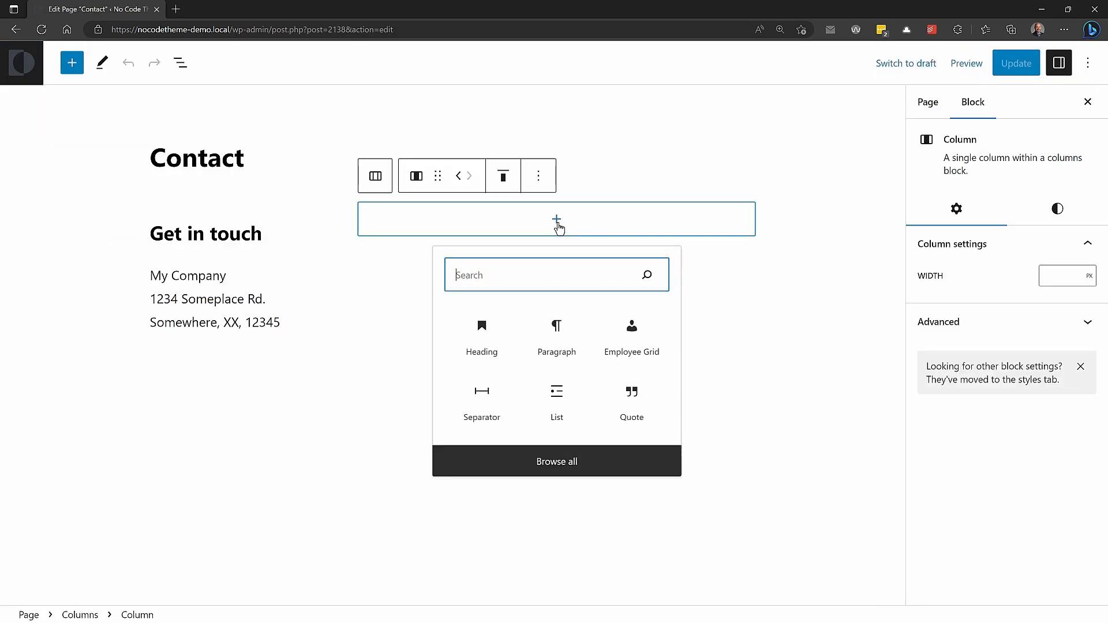
{"action": "left_click", "coordinate": [567, 472]}
{"action": "scroll", "coordinate": [206, 320], "scroll_direction": "down", "scroll_amount": 15}
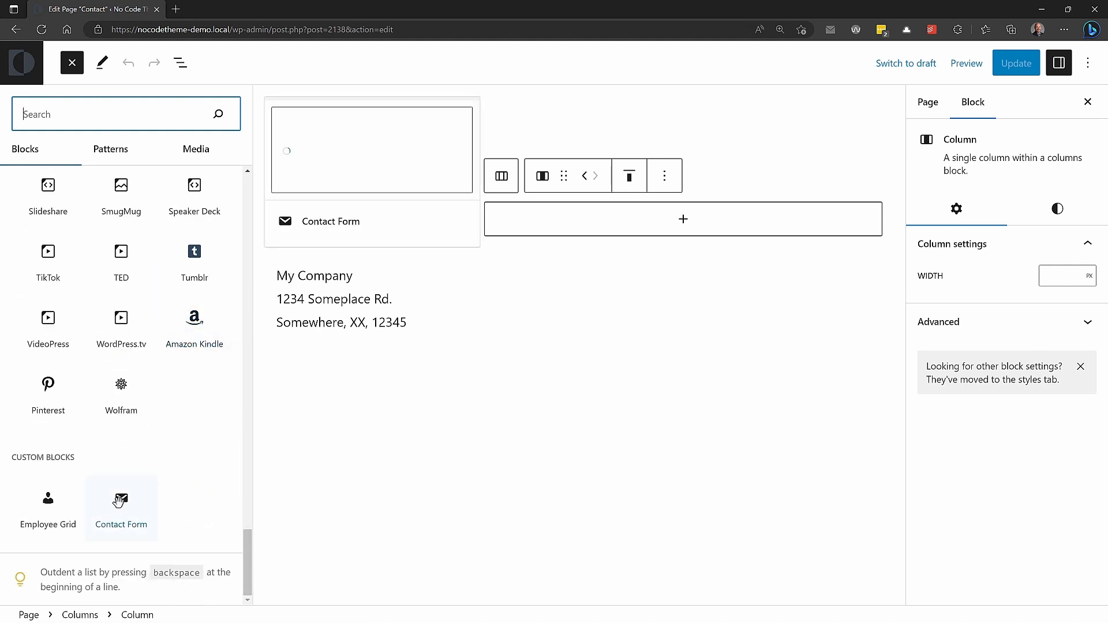
{"action": "left_click", "coordinate": [119, 501]}
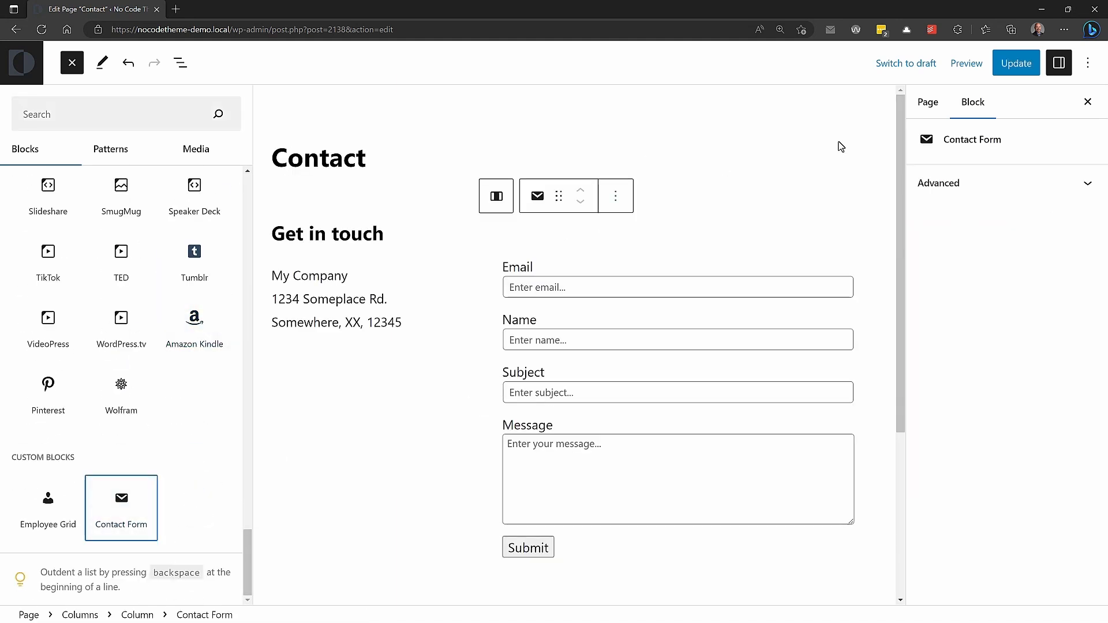
{"action": "left_click", "coordinate": [1026, 65]}
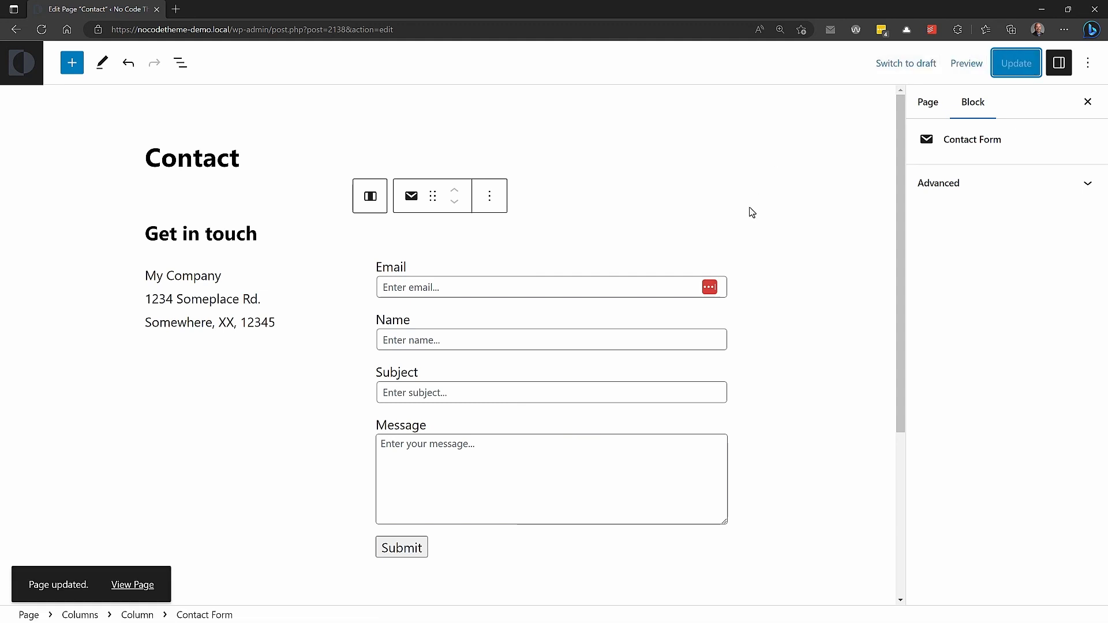
View the live Contact page and paste a test e-mail address into the Email field
{"action": "left_click", "coordinate": [145, 577]}
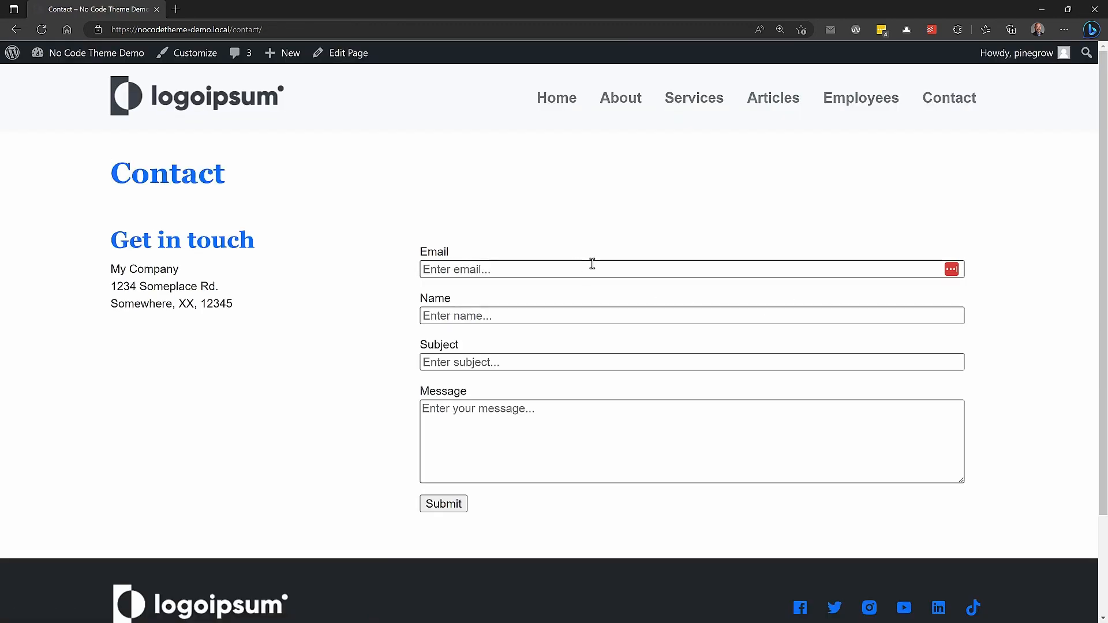
{"action": "left_click", "coordinate": [492, 267]}
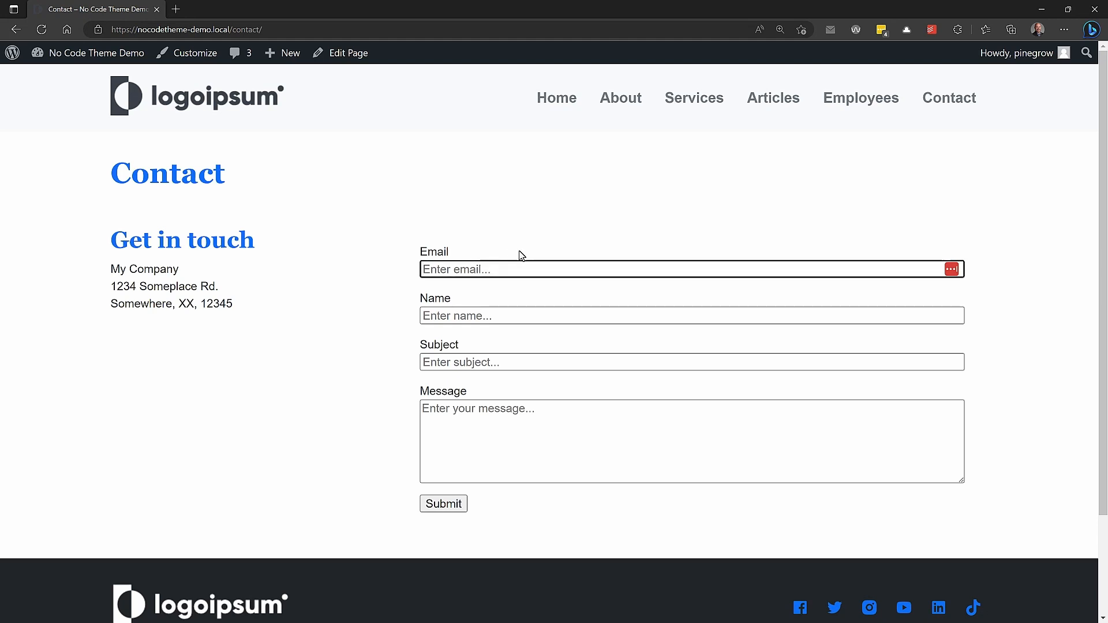
{"action": "key", "text": "ctrl+v"}
Fill the contact form with a name, subject 'My Test Subject One' and message 'My test message', and submit it
{"action": "key", "text": "Tab"}
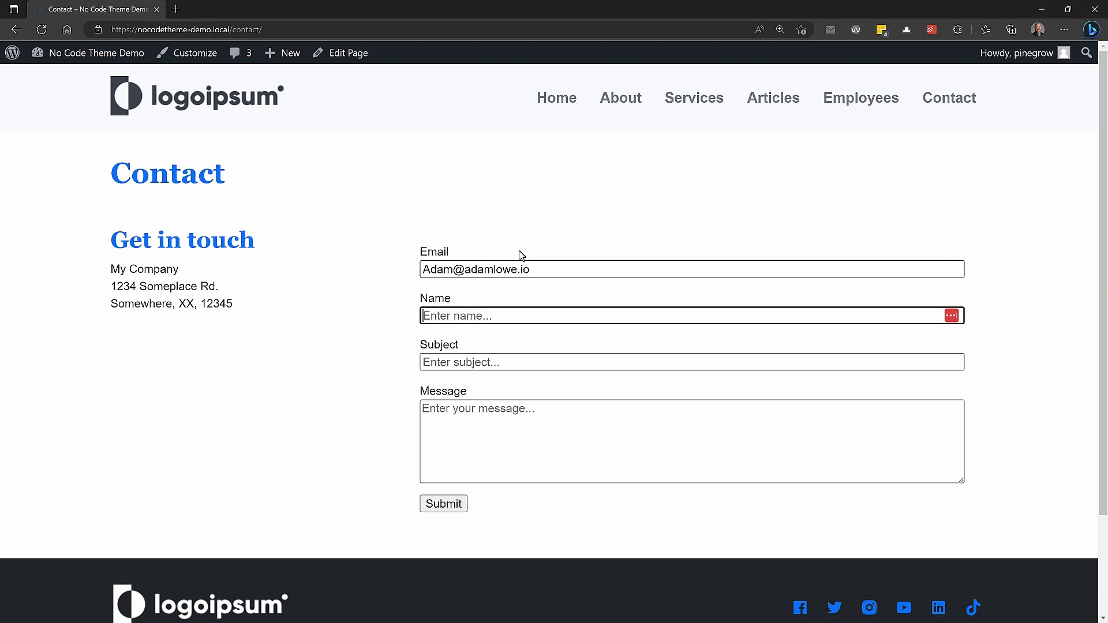
{"action": "key", "text": "Tab"}
{"action": "type", "text": "M"}
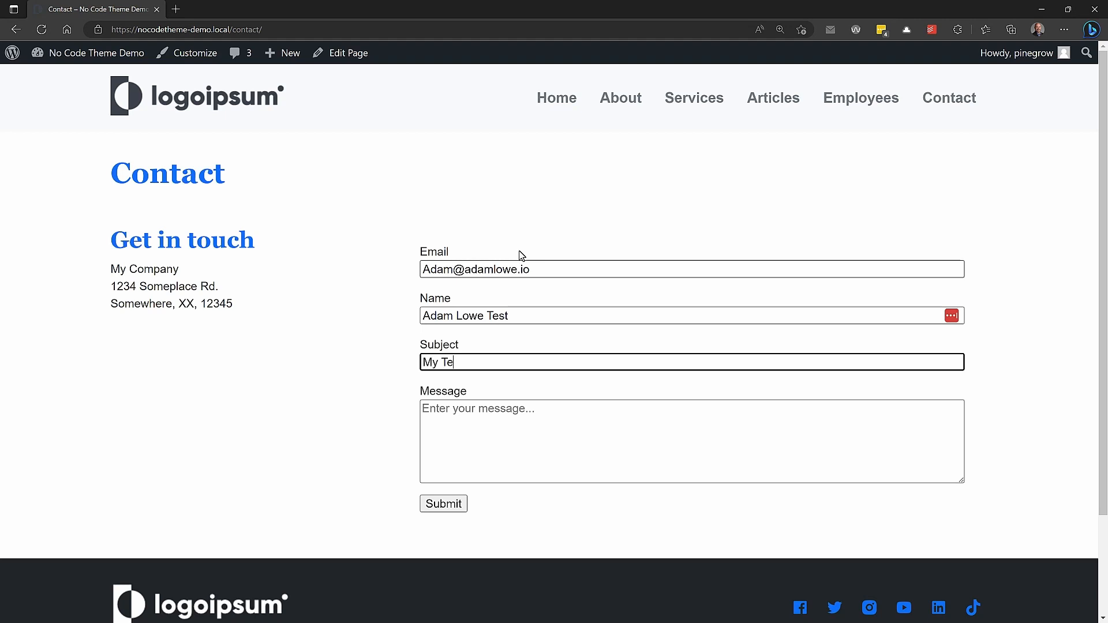
{"action": "type", "text": "y Test Subject One"}
{"action": "key", "text": "Tab"}
{"action": "type", "text": "My test "}
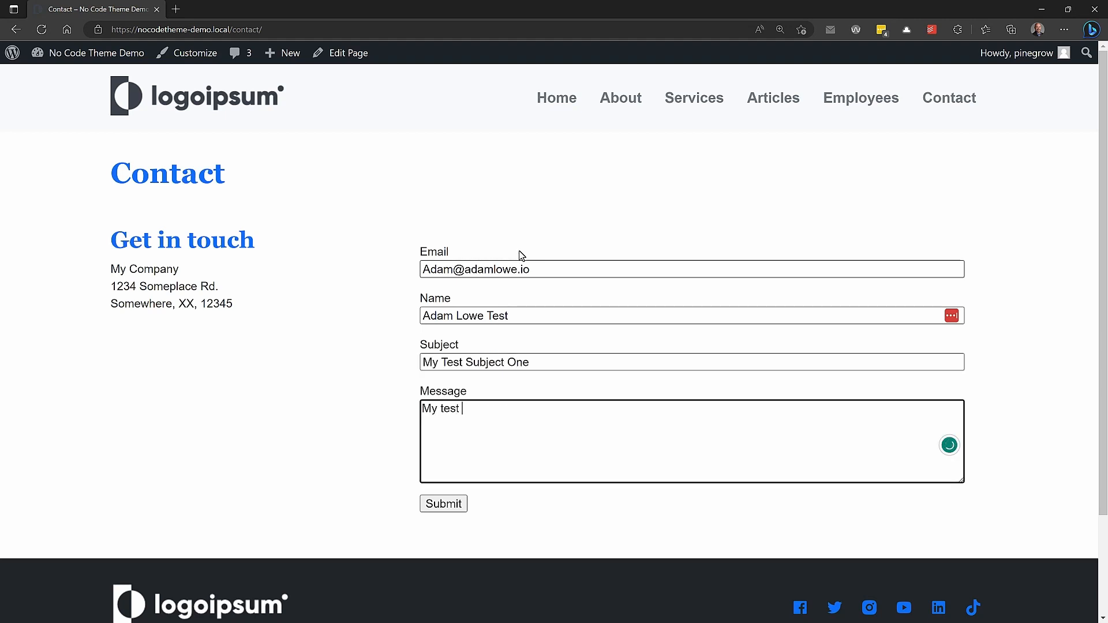
{"action": "type", "text": "message"}
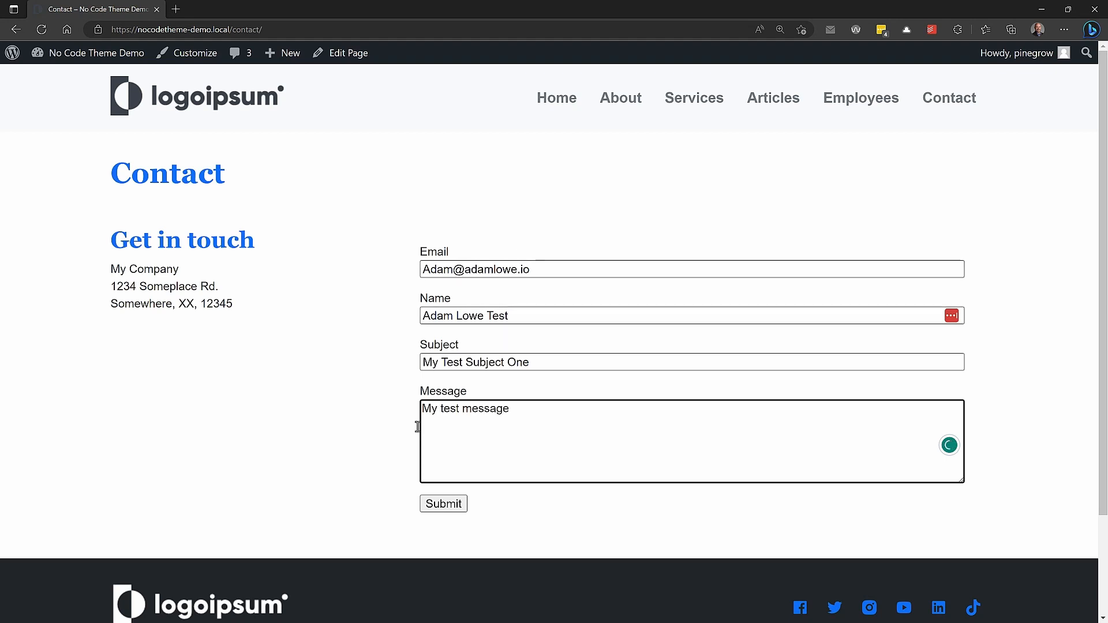
{"action": "left_click", "coordinate": [443, 511]}
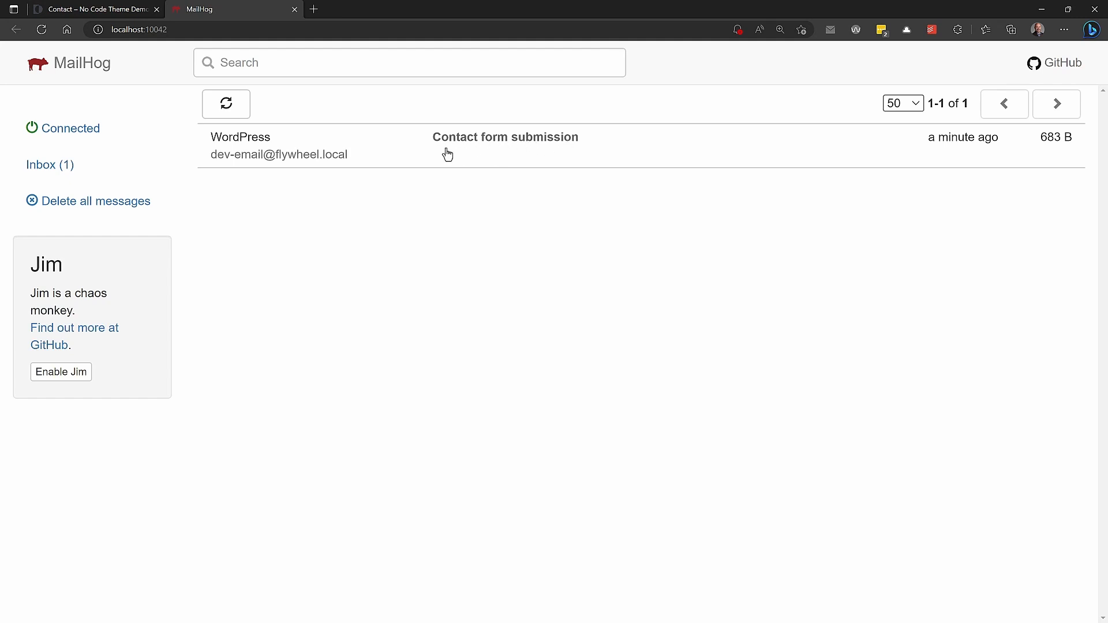
Open the Contact form submission email in MailHog, then go to the WordPress Dashboard
{"action": "left_click", "coordinate": [543, 147]}
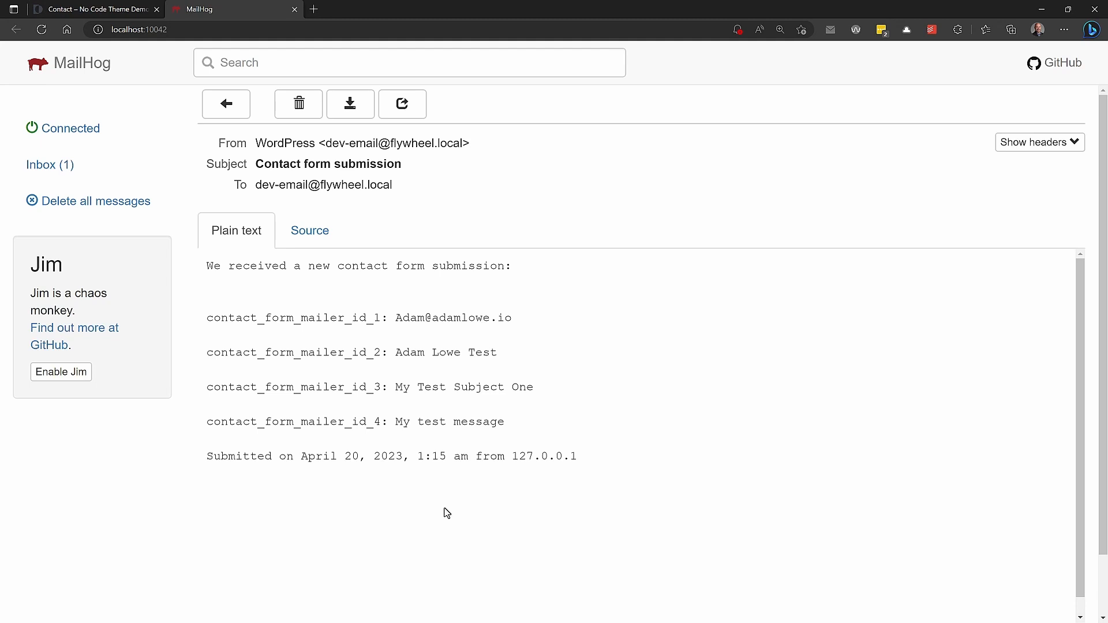
{"action": "left_click", "coordinate": [76, 10]}
{"action": "mouse_move", "coordinate": [80, 56]}
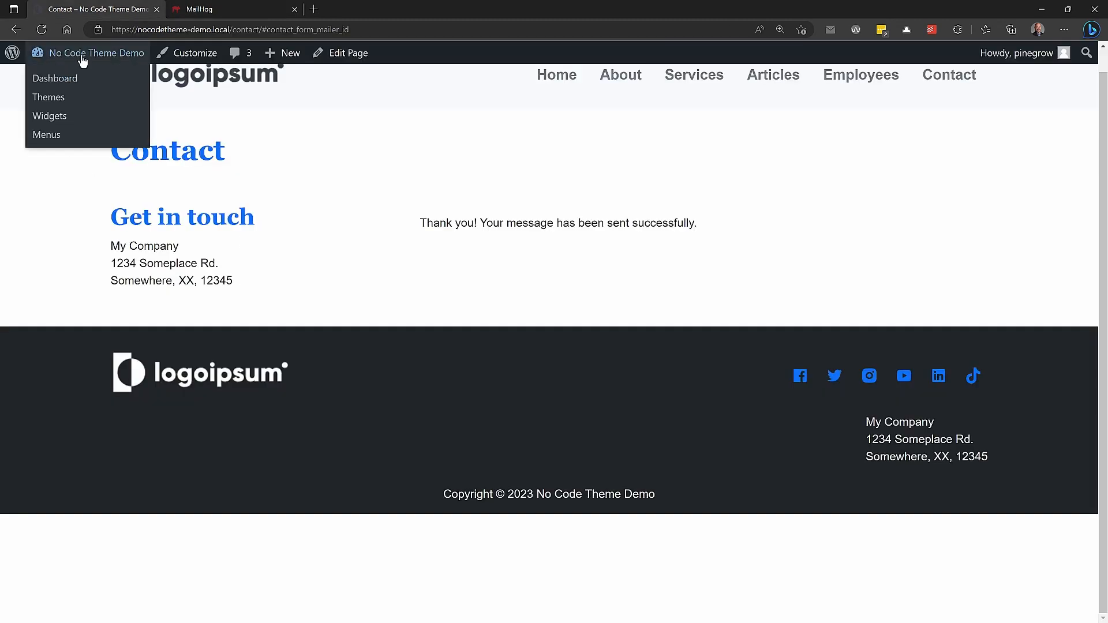
{"action": "left_click", "coordinate": [77, 78]}
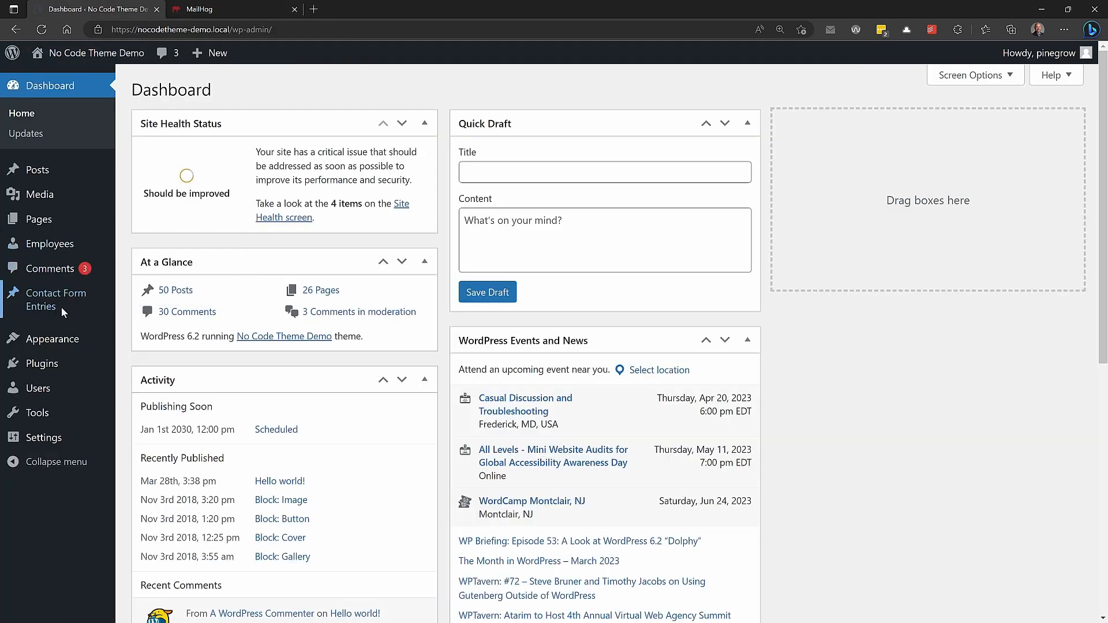
Open the 'Contact form submission' post from the Contact Form Entries list
{"action": "mouse_move", "coordinate": [61, 307]}
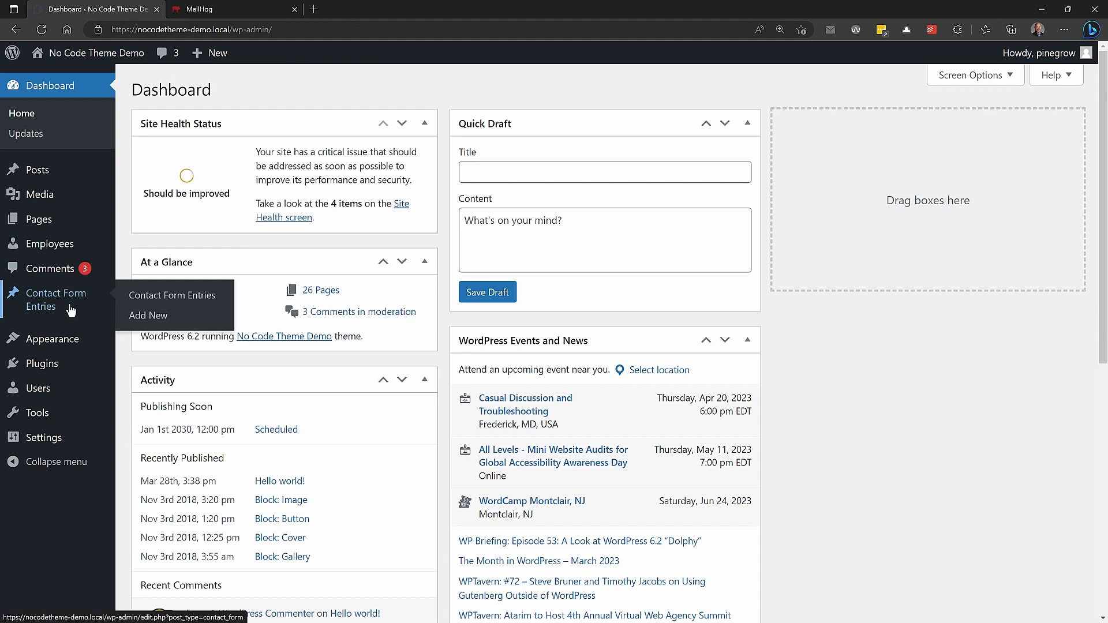
{"action": "left_click", "coordinate": [202, 304]}
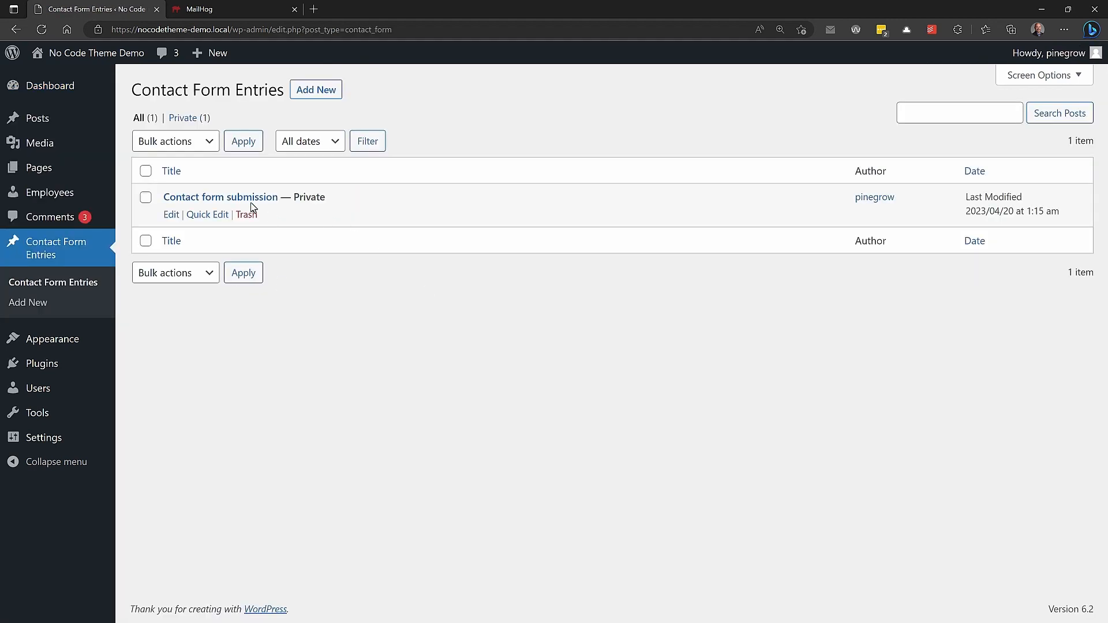
{"action": "left_click", "coordinate": [265, 199]}
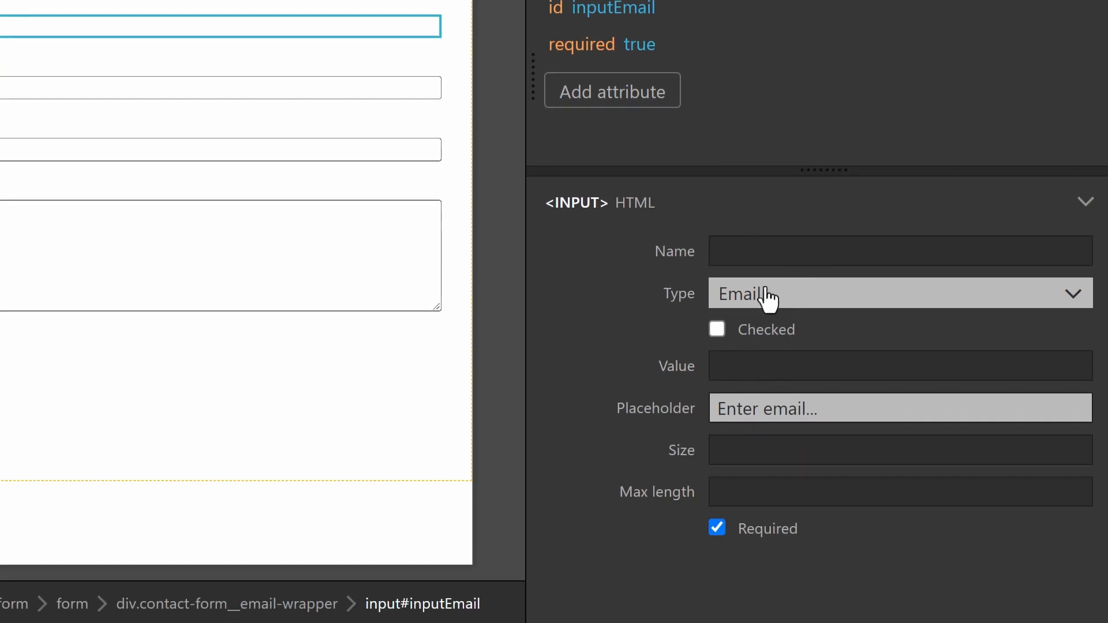
Name the form inputs Email, Name and Message, and the submit button Submit Button
{"action": "left_click", "coordinate": [756, 341]}
{"action": "type", "text": "Email"}
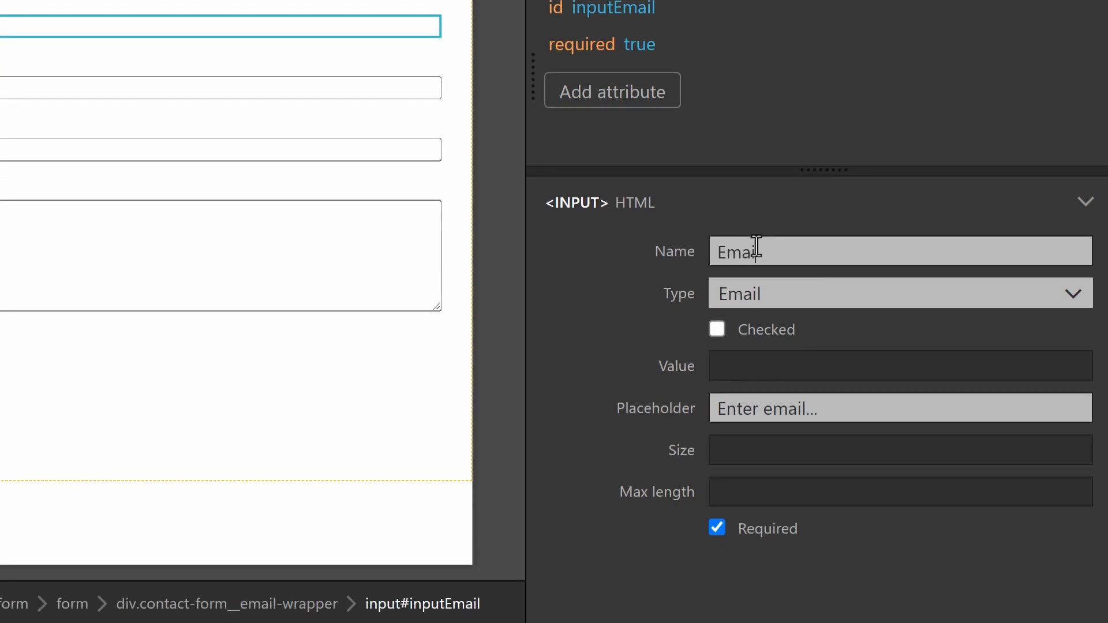
{"action": "left_click", "coordinate": [29, 88]}
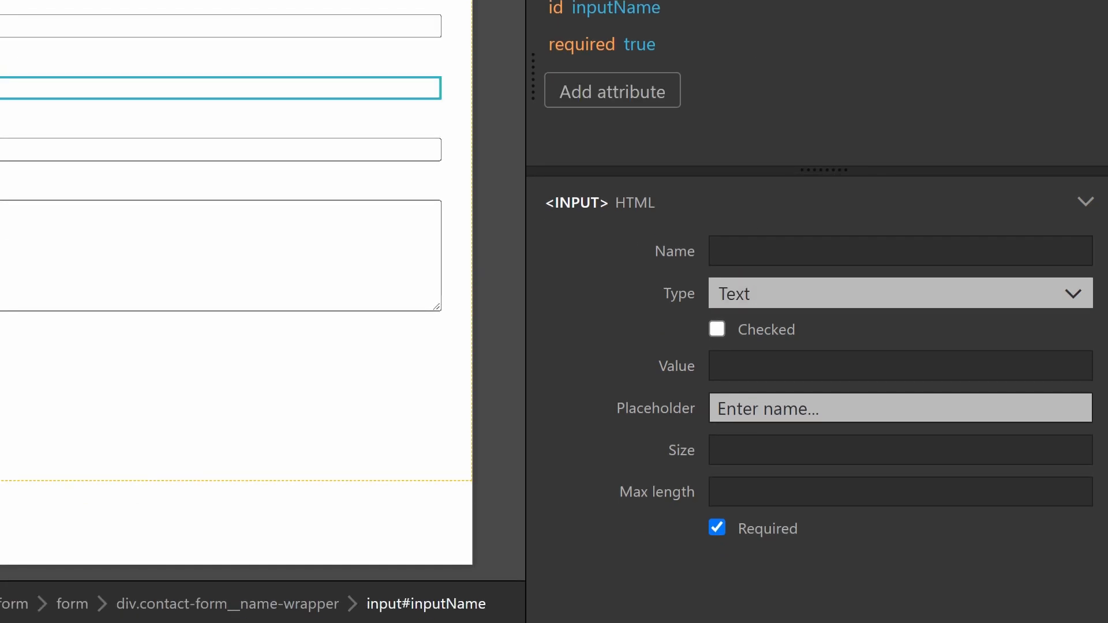
{"action": "left_click", "coordinate": [789, 248]}
{"action": "type", "text": "Name"}
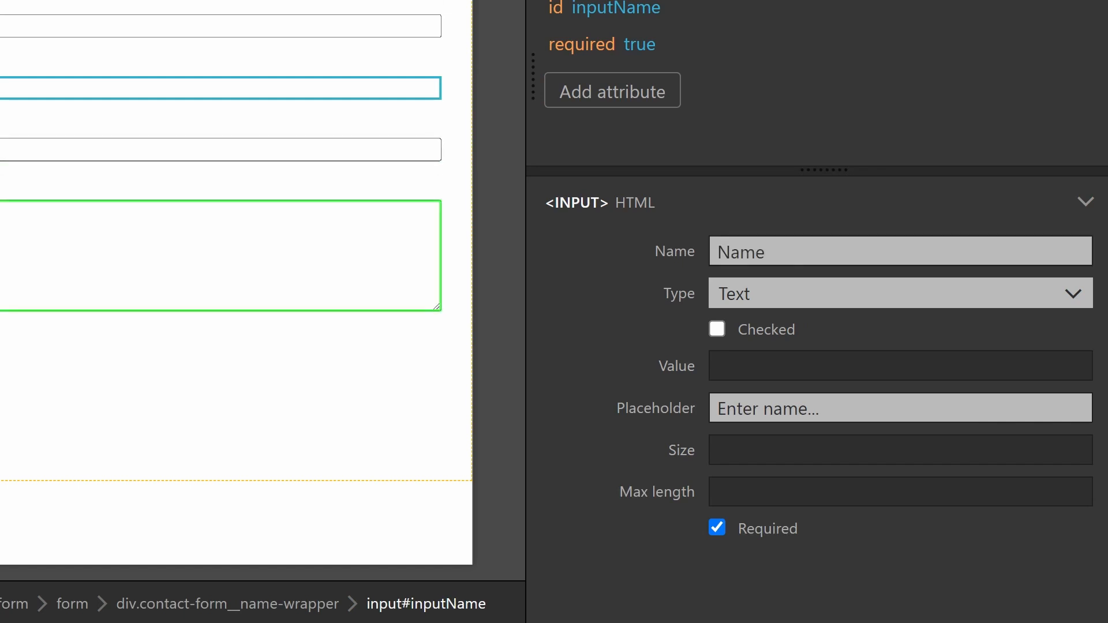
{"action": "left_click", "coordinate": [346, 248]}
{"action": "left_click", "coordinate": [803, 246]}
{"action": "type", "text": "Me"}
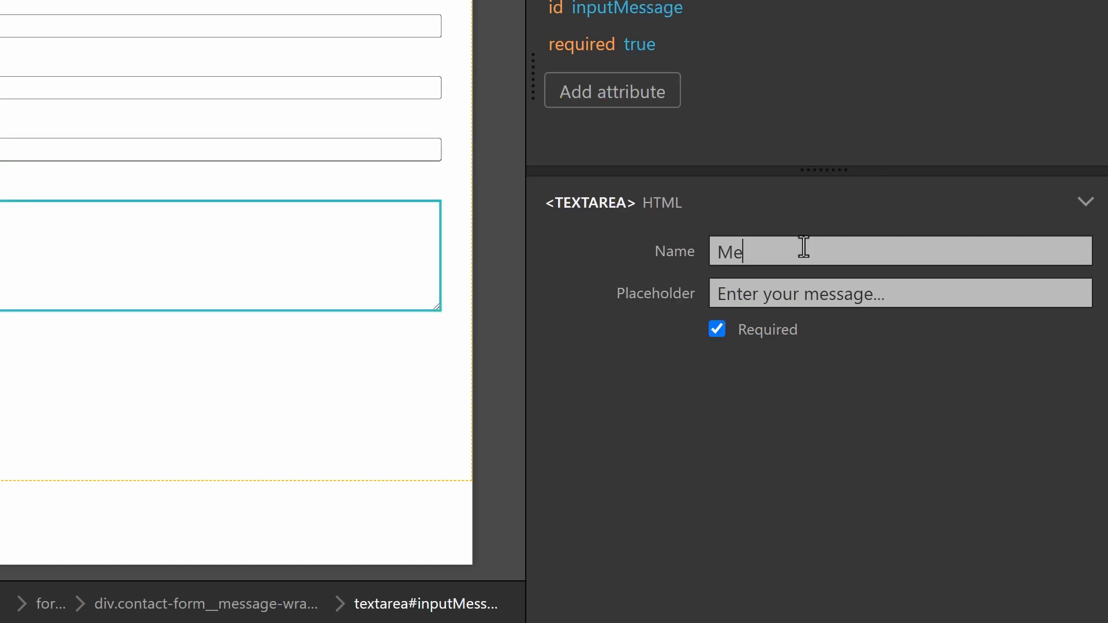
{"action": "type", "text": "ssage"}
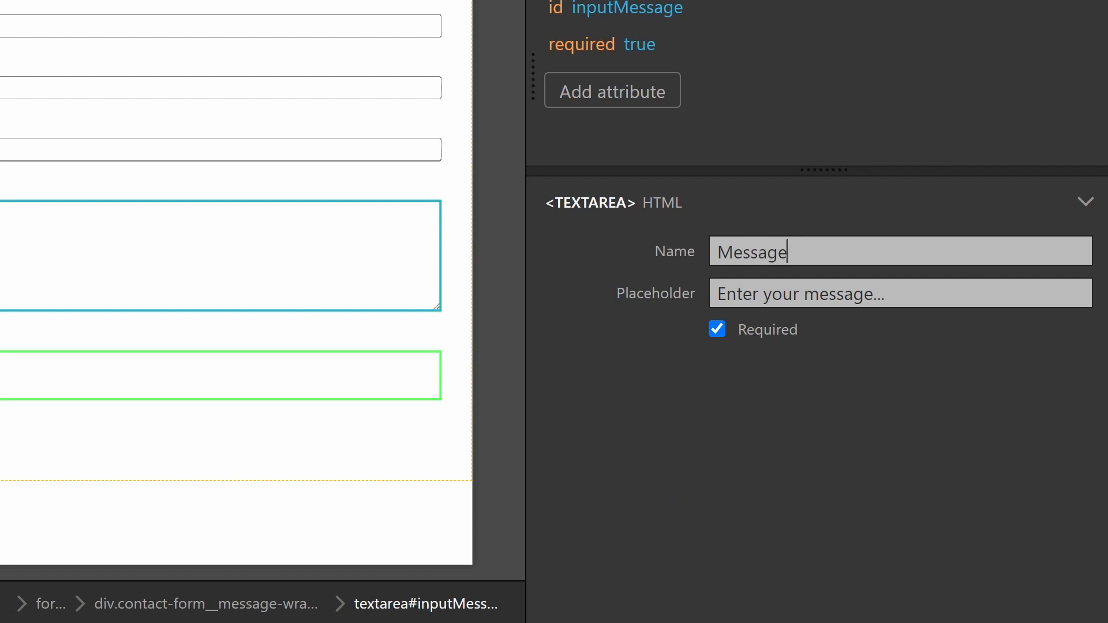
{"action": "left_click", "coordinate": [3, 352]}
{"action": "left_click", "coordinate": [758, 249]}
{"action": "type", "text": "Submit"}
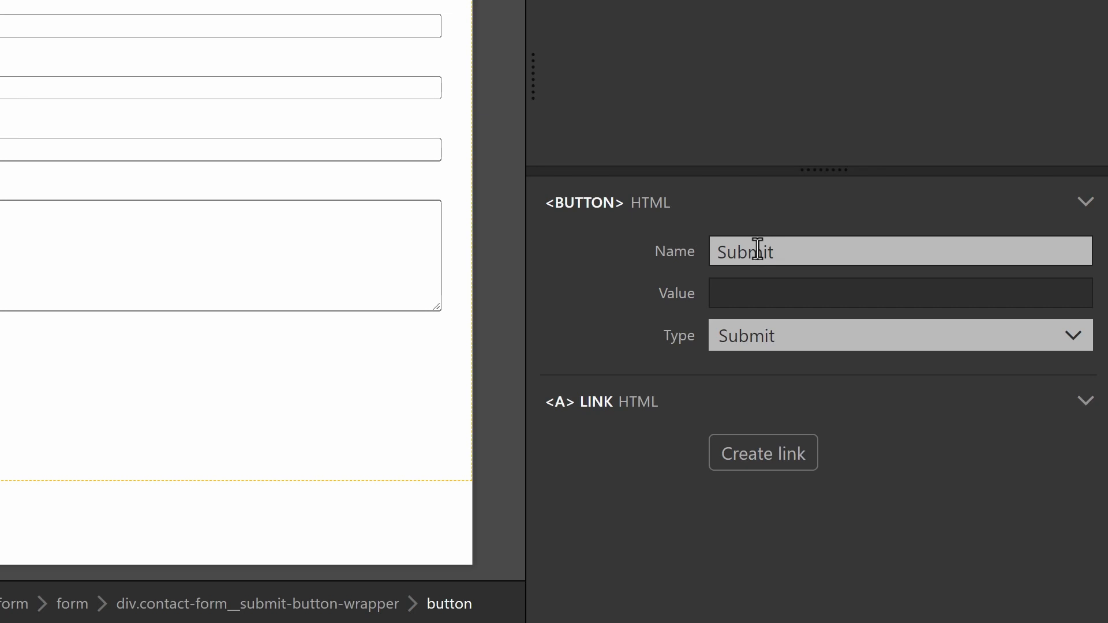
{"action": "type", "text": " Button"}
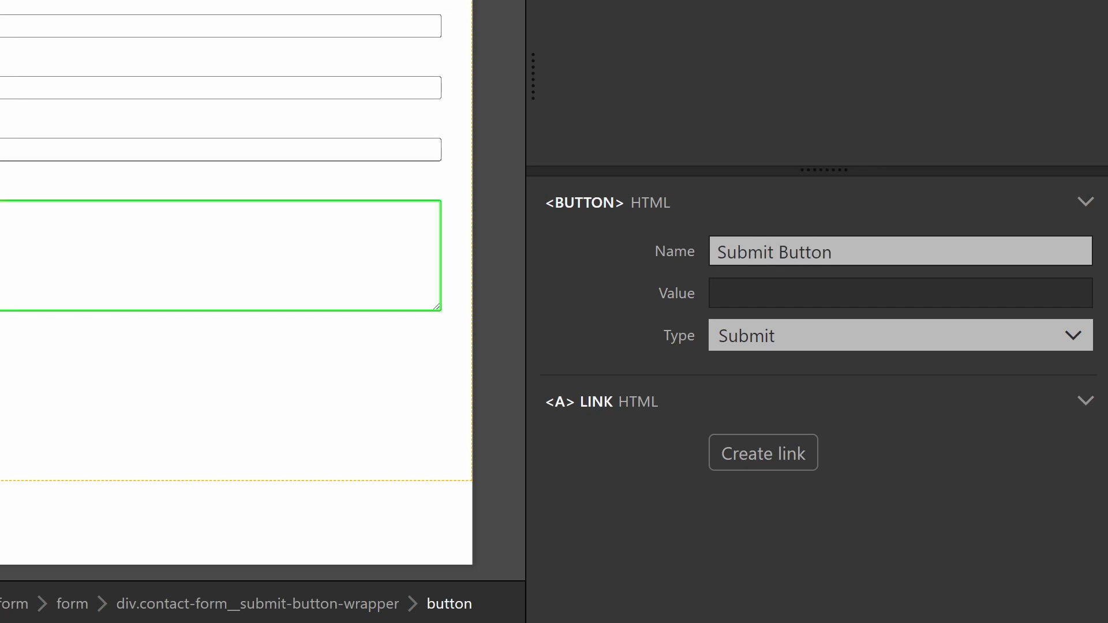
Save blocks.html and export the theme to WordPress
{"action": "key", "text": "ctrl+s"}
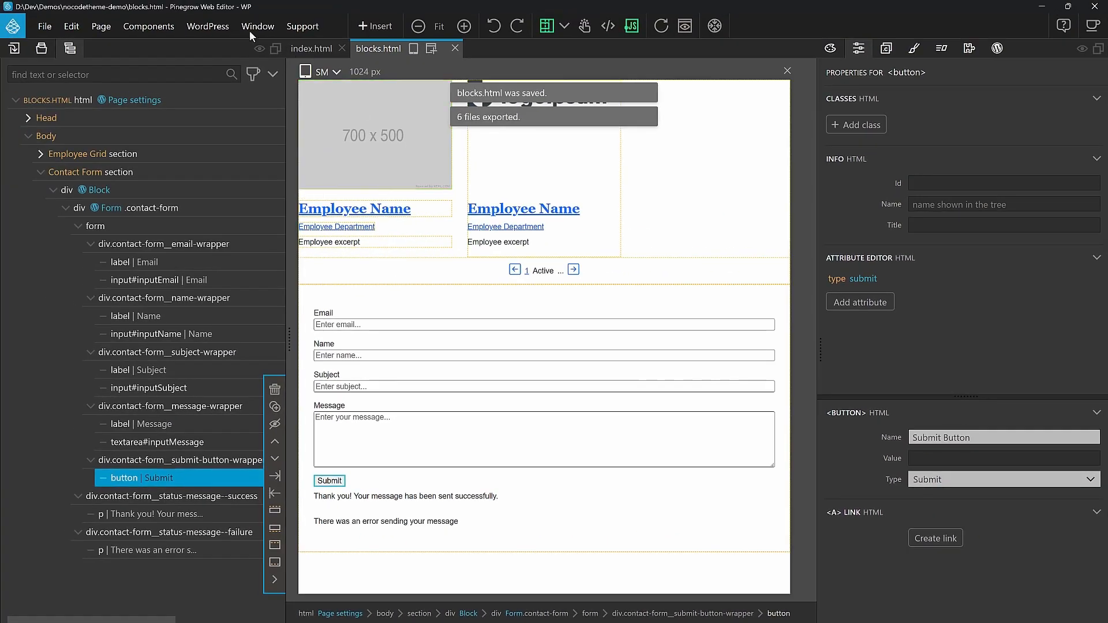
{"action": "left_click", "coordinate": [208, 27]}
{"action": "left_click", "coordinate": [213, 50]}
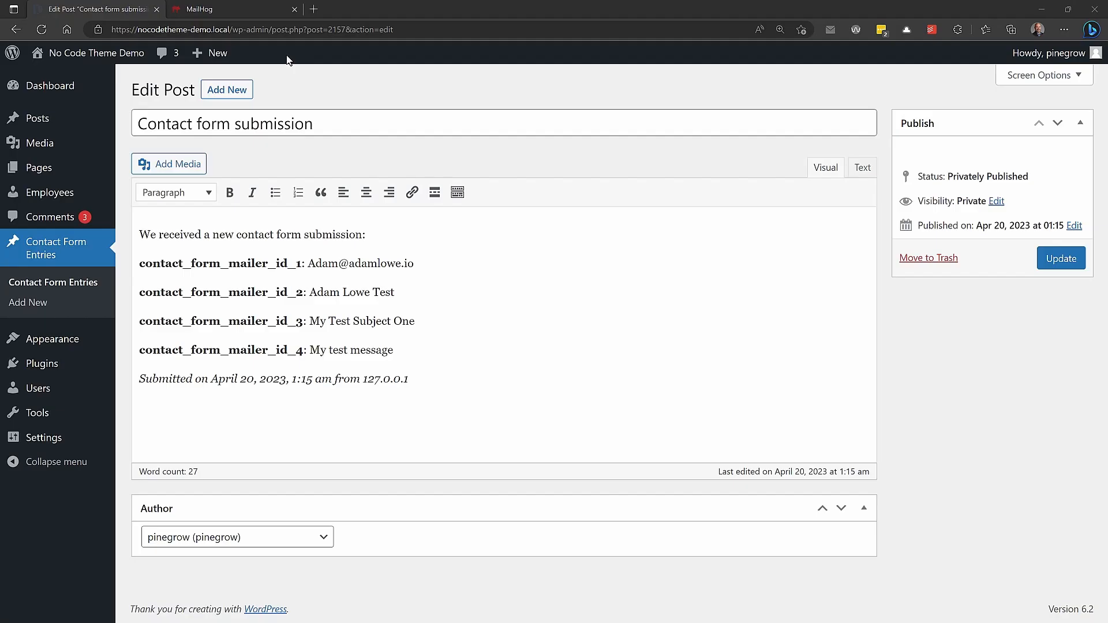
Open the live site's Contact page and enter a test email address and name
{"action": "left_click", "coordinate": [78, 76]}
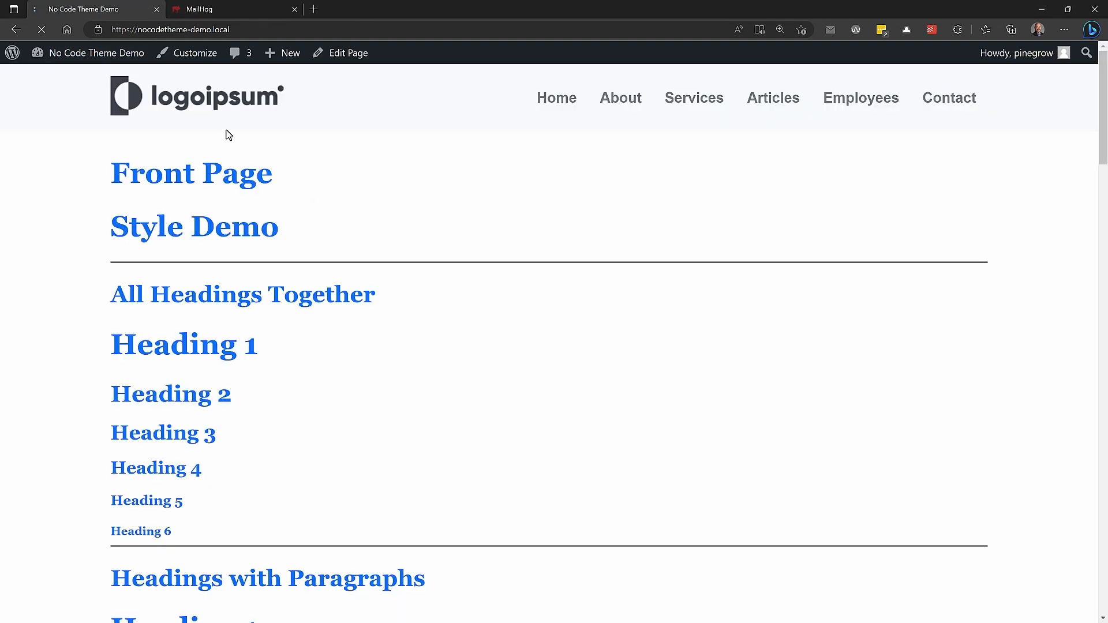
{"action": "left_click", "coordinate": [952, 104]}
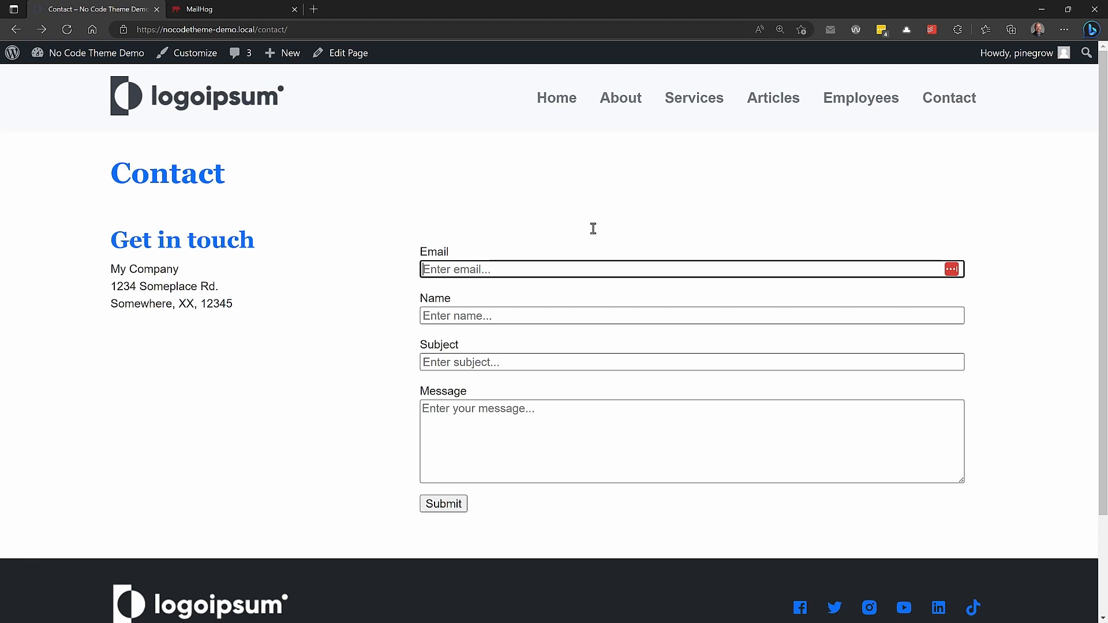
{"action": "key", "text": "Tab"}
{"action": "key", "text": "Tab"}
Enter subject 'Test Two' and message 'testing testing 123', then submit the form
{"action": "type", "text": "Test Two"}
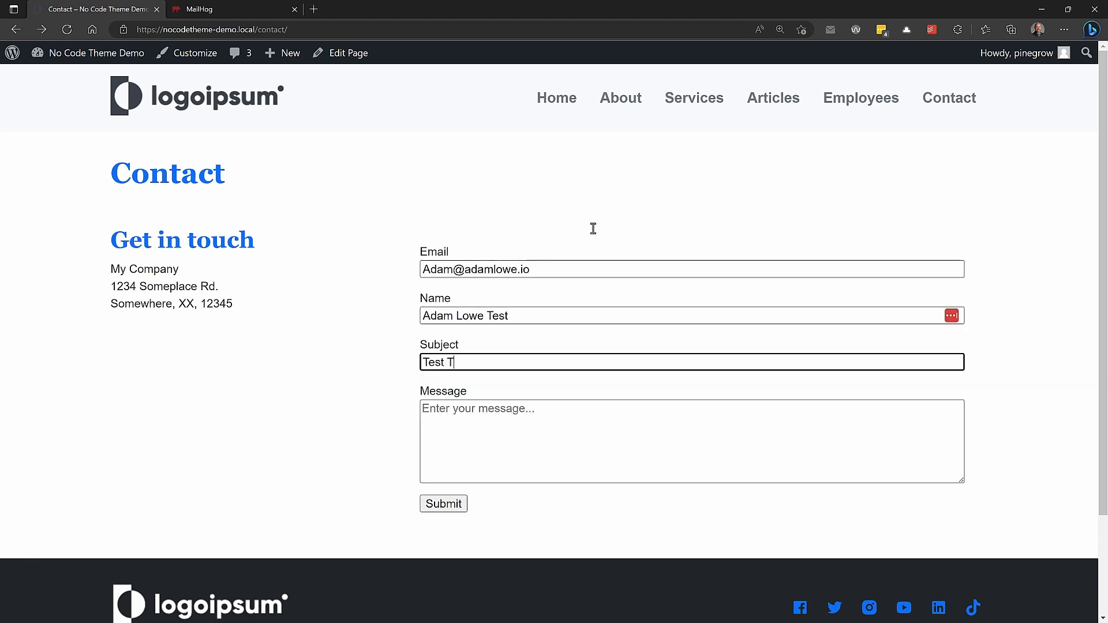
{"action": "key", "text": "Tab"}
{"action": "type", "text": "YTESTING"}
{"action": "key", "text": "ctrl+a"}
{"action": "type", "text": "testing testing 123"}
{"action": "left_click", "coordinate": [442, 504]}
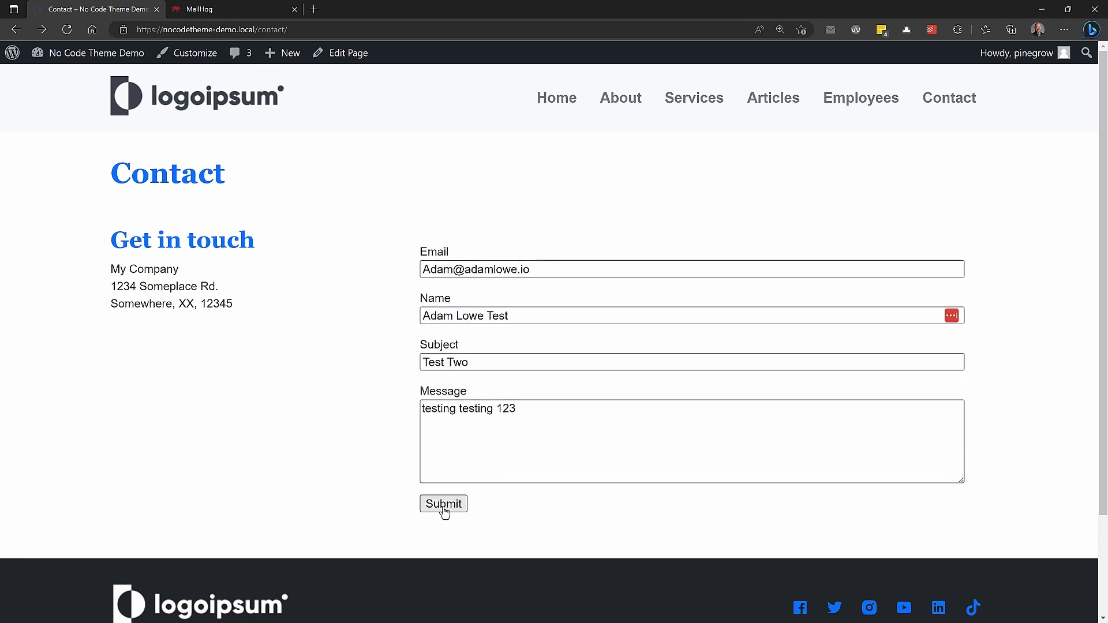
{"action": "key", "text": "ctrl+Tab"}
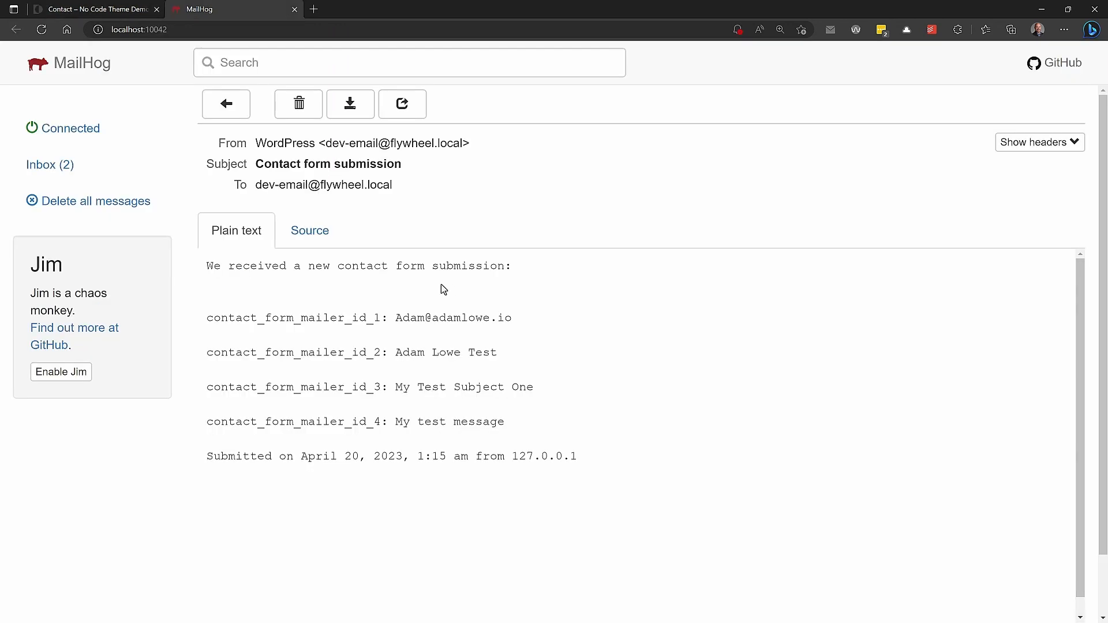
Open the newest submission email in MailHog, then select the Subject input in Pinegrow
{"action": "left_click", "coordinate": [56, 165]}
{"action": "left_click", "coordinate": [527, 140]}
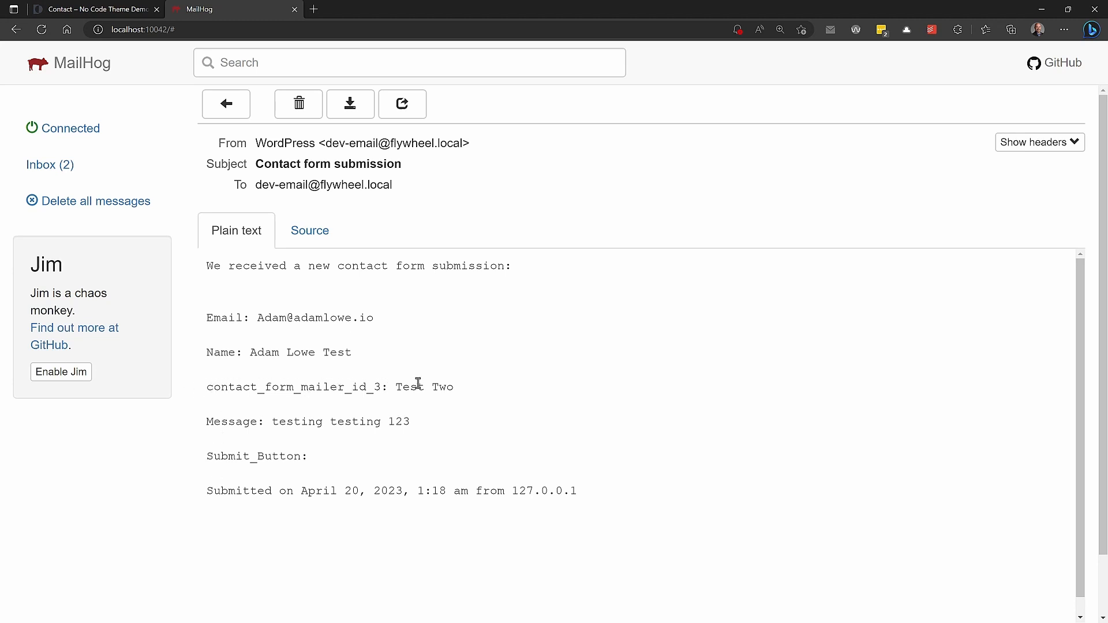
{"action": "key", "text": "alt+Tab"}
{"action": "left_click", "coordinate": [375, 387]}
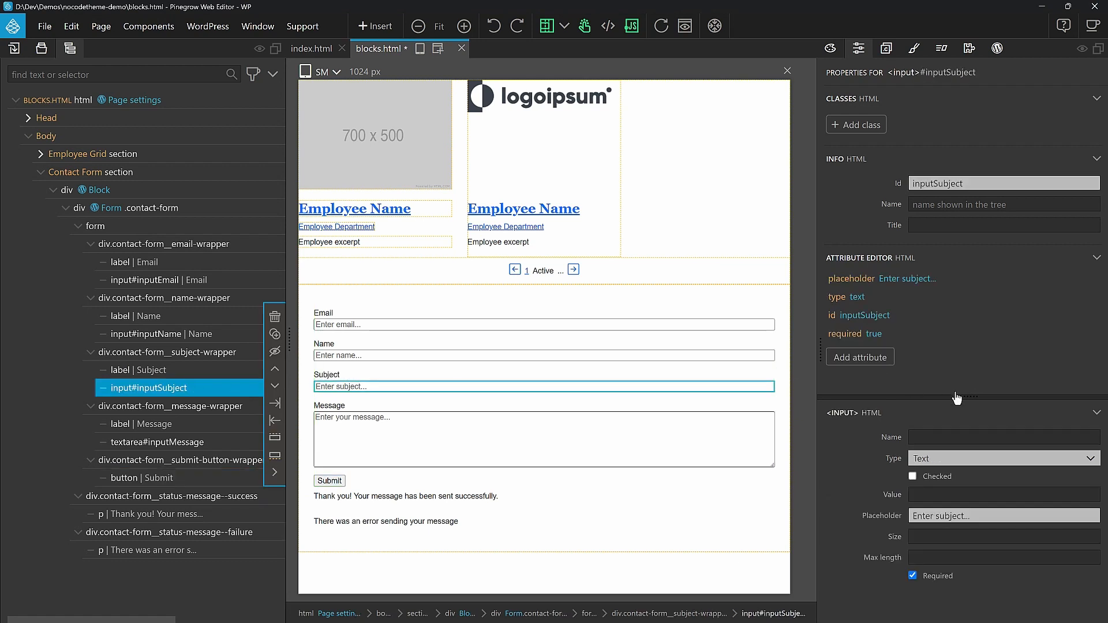
Name the Subject input 'Subject' and save the page to re-export the files
{"action": "type", "text": "Subject"}
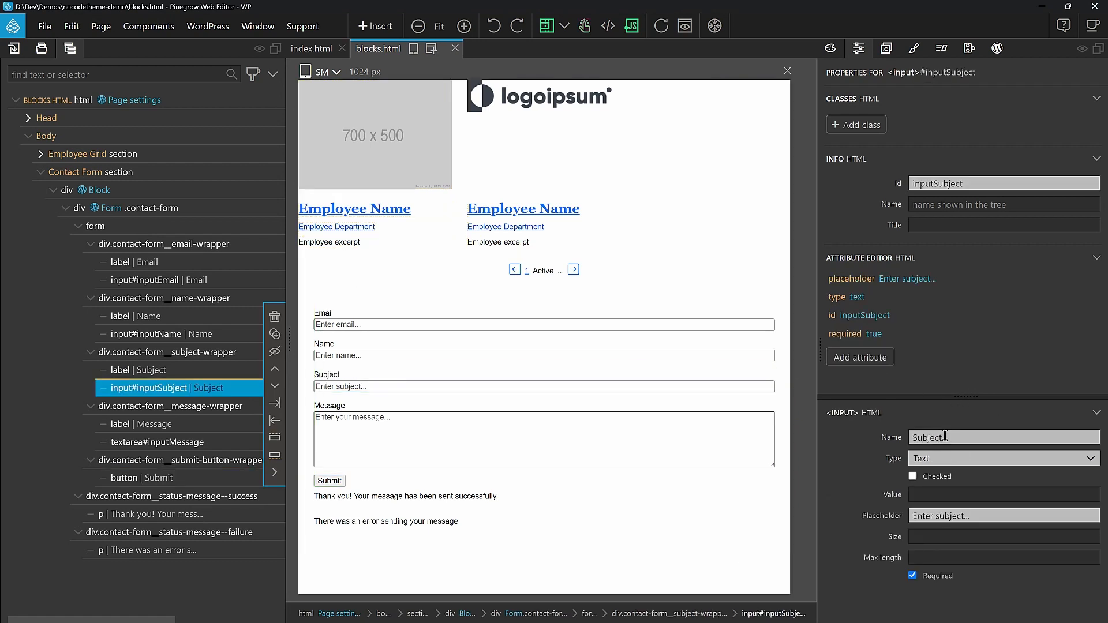
{"action": "key", "text": "ctrl+s"}
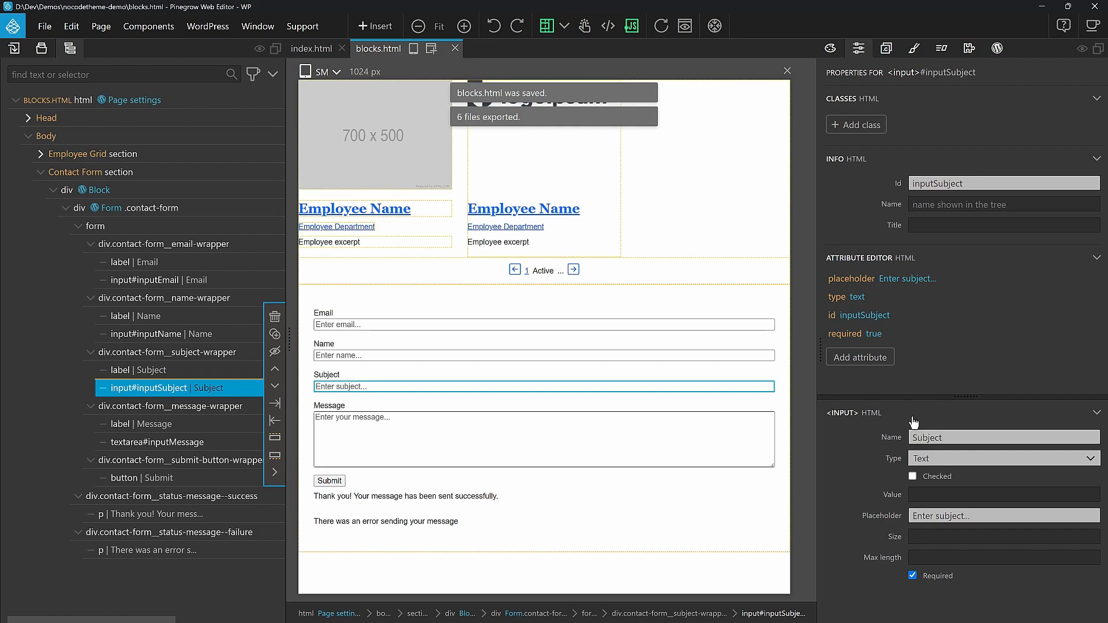
{"action": "key", "text": "alt+Tab"}
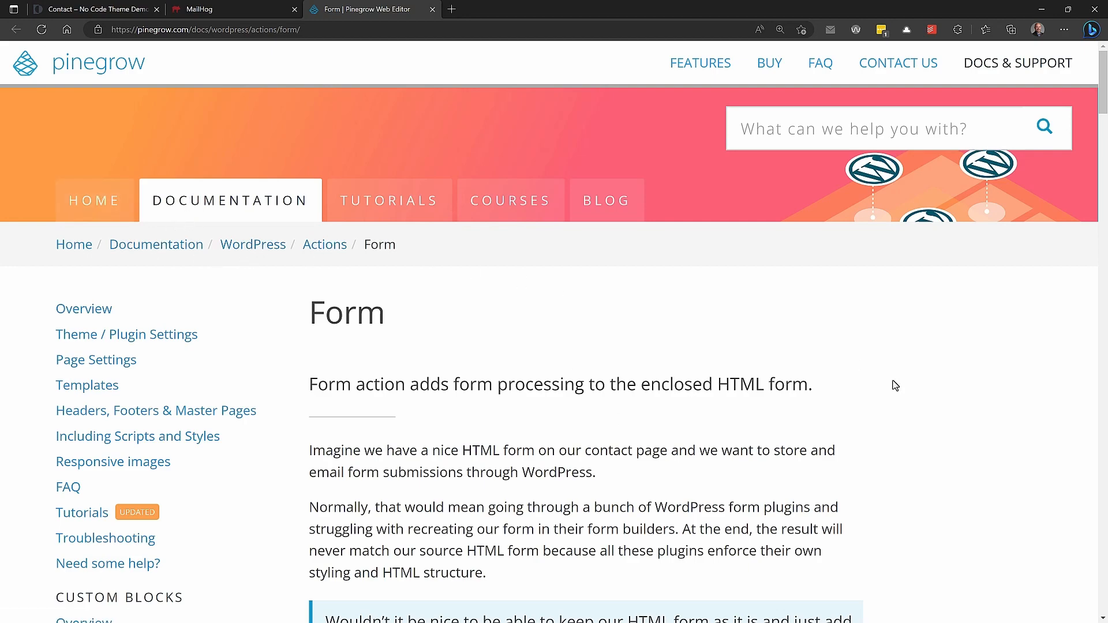
Scroll through the Form action documentation to the note on reserved input field names
{"action": "scroll", "coordinate": [893, 384], "scroll_direction": "down", "scroll_amount": 8}
{"action": "scroll", "coordinate": [893, 383], "scroll_direction": "up", "scroll_amount": 8}
{"action": "left_click_drag", "start_coordinate": [1102, 74], "coordinate": [1093, 458]}
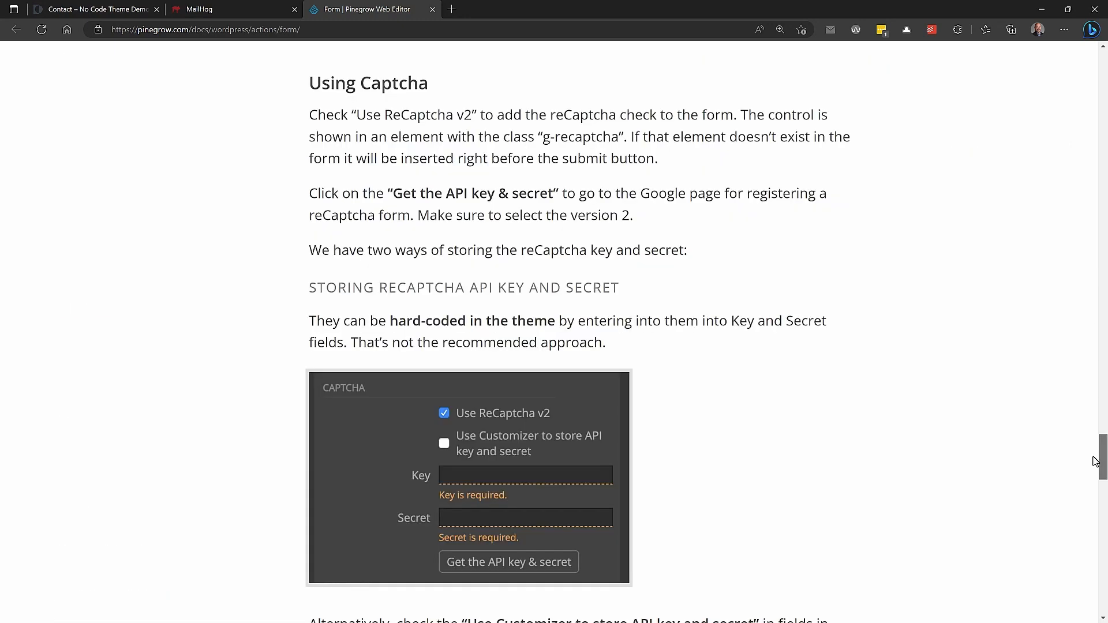
{"action": "scroll", "coordinate": [1094, 460], "scroll_direction": "down", "scroll_amount": 10}
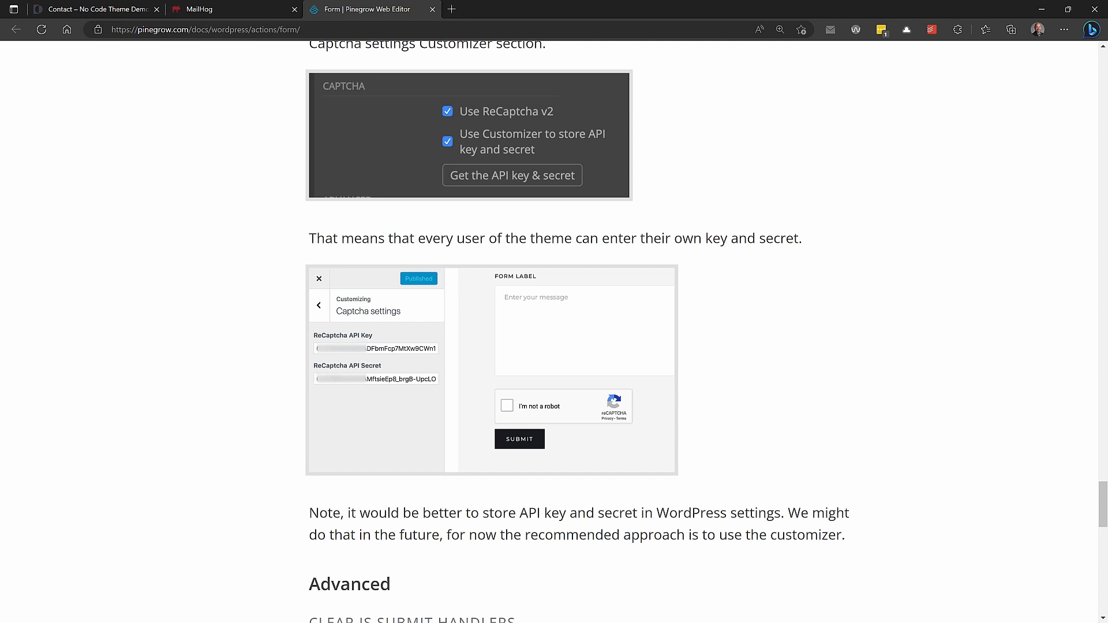
{"action": "left_click_drag", "start_coordinate": [1103, 497], "coordinate": [1104, 538]}
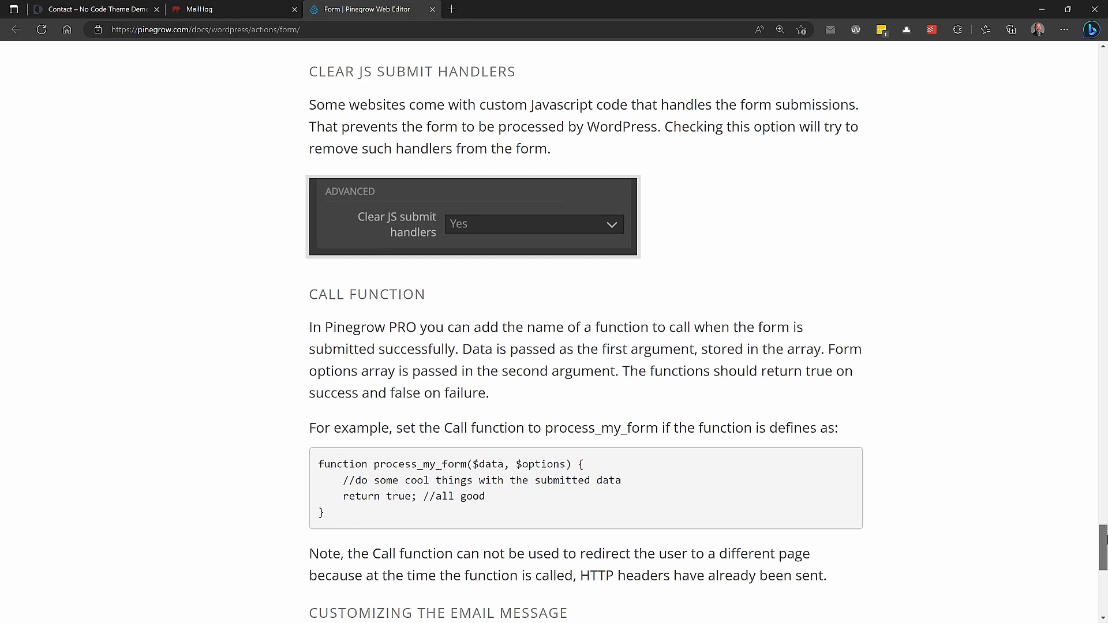
{"action": "scroll", "coordinate": [1103, 540], "scroll_direction": "down", "scroll_amount": 7}
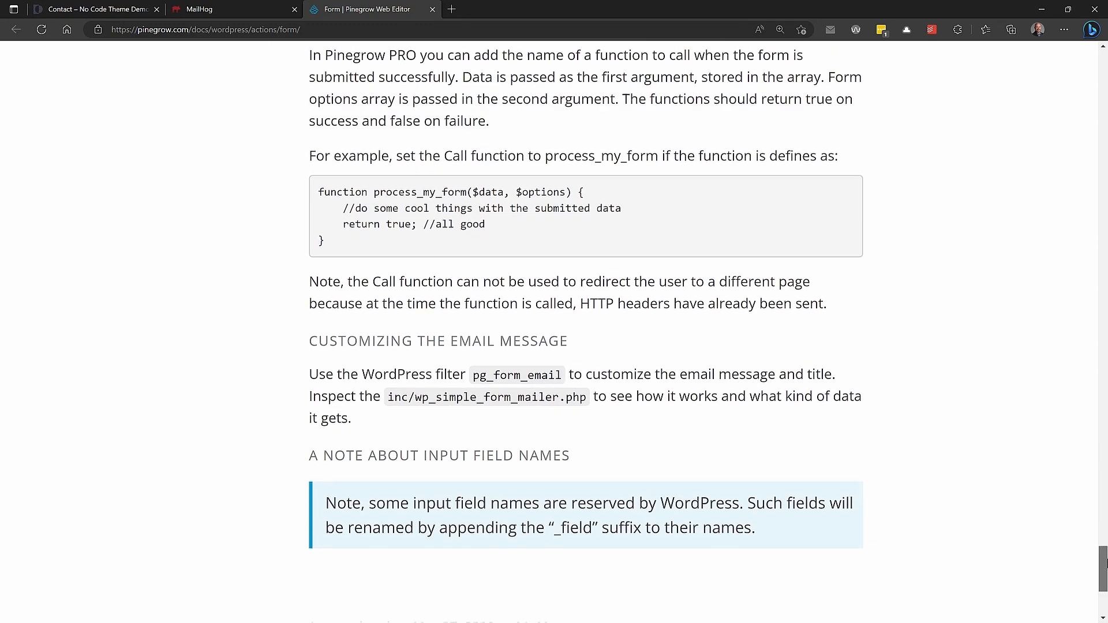